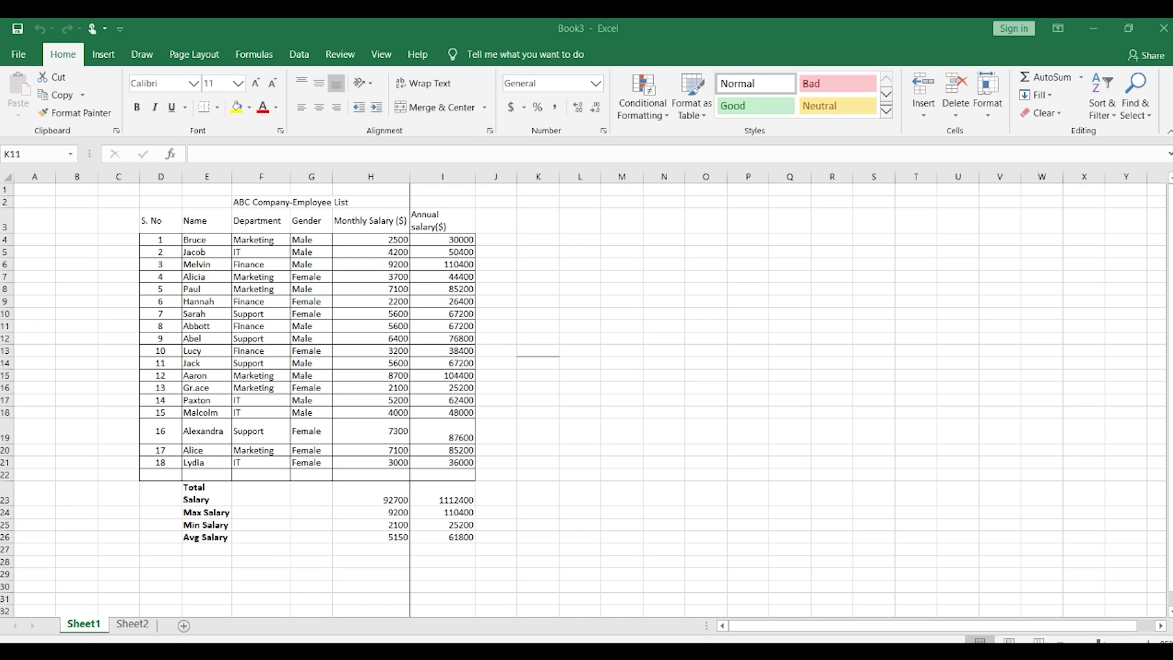
Step: Browse the Conditional Formatting menu's highlight, top/bottom, data bar, color scale and icon set options
key("alt+h")
key("l")
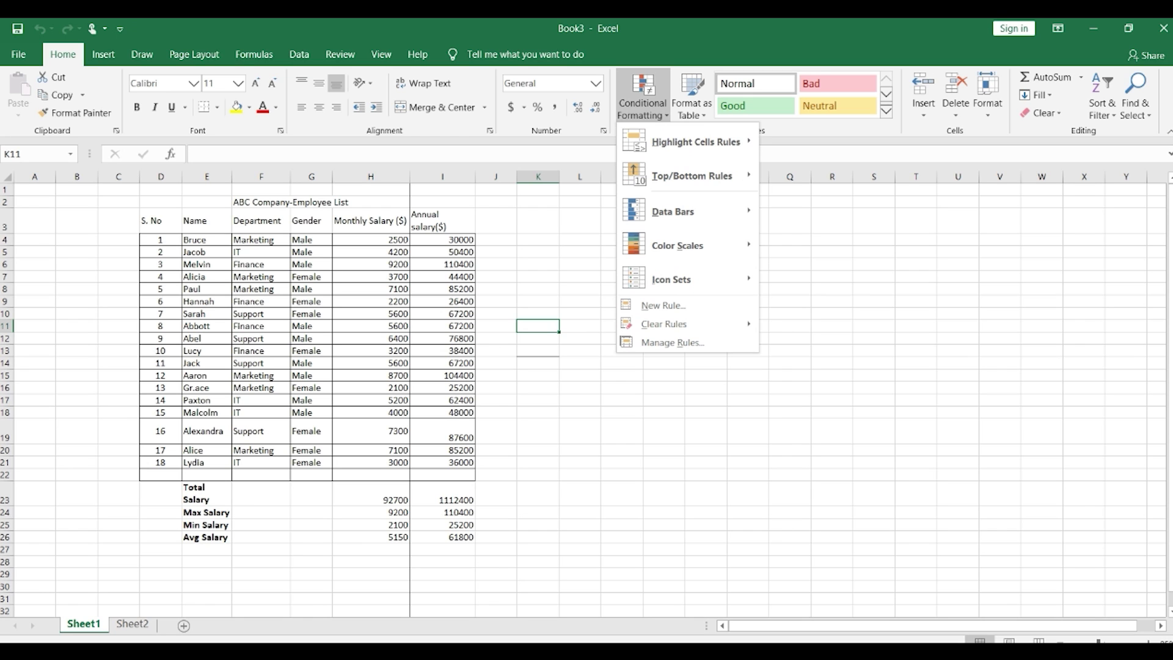
key("Down")
key("Right")
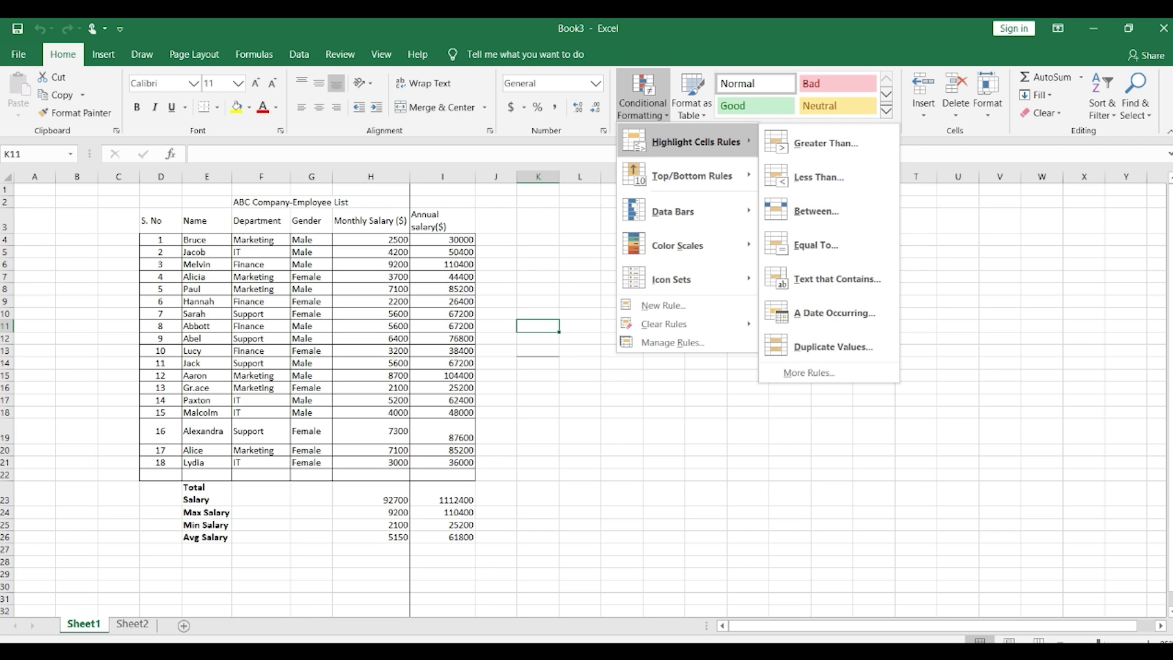
key("Down")
key("Up")
key("Right")
key("Down")
key("Down")
key("Down")
key("Down")
key("Left")
key("Down")
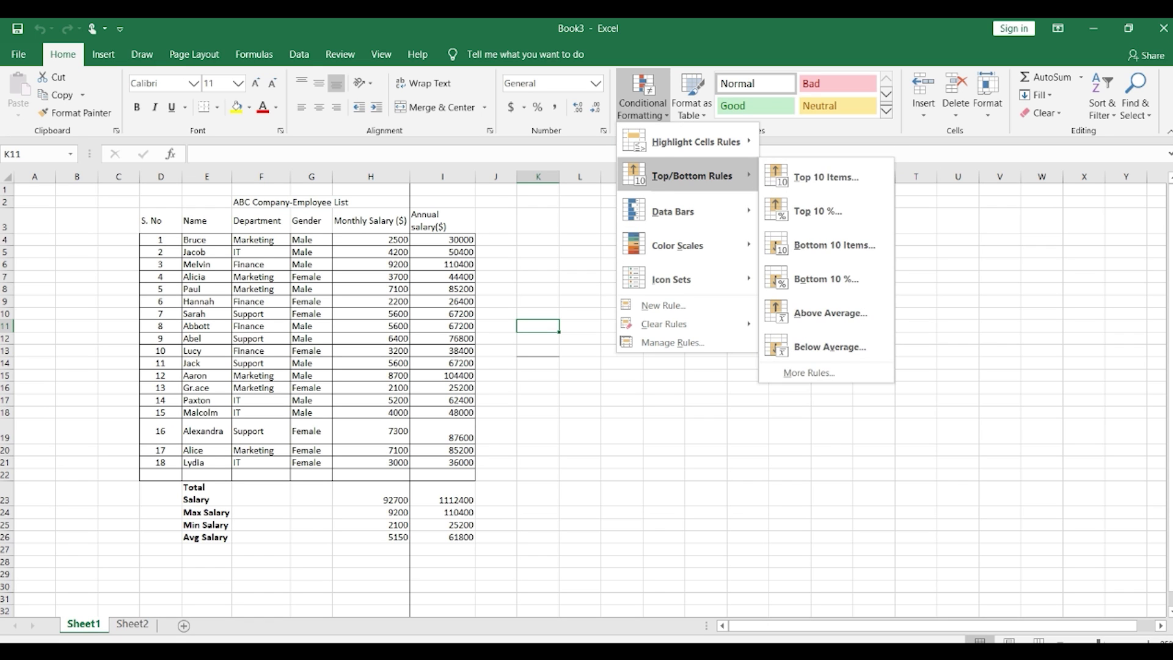
key("Down")
key("Right")
key("Left")
key("Down")
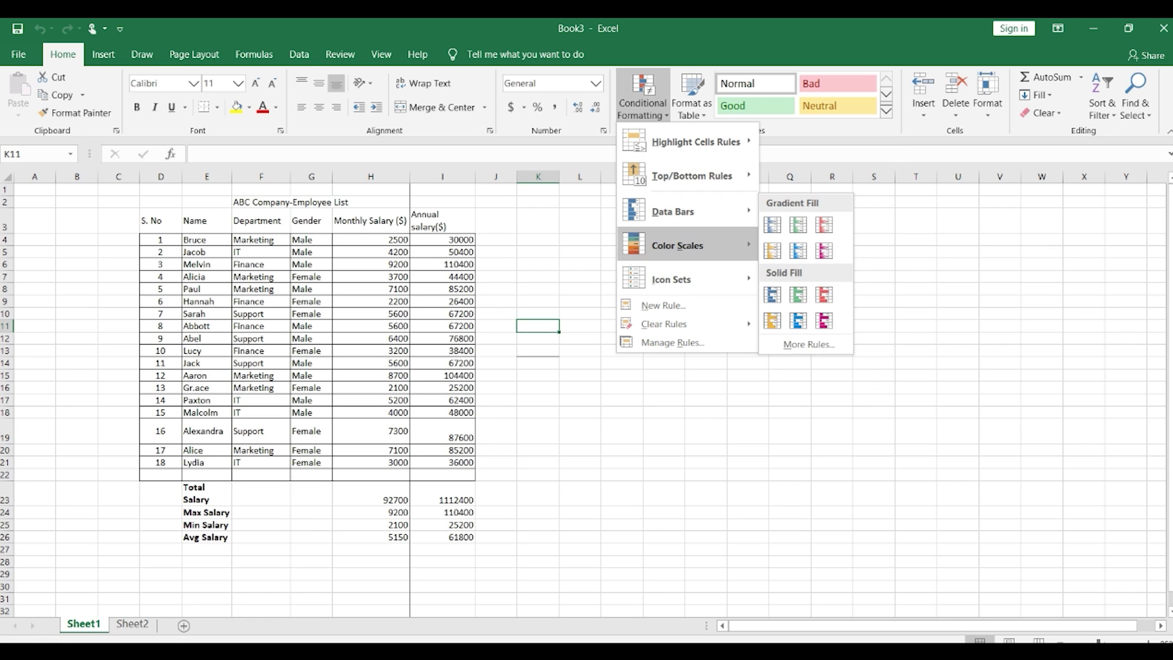
key("Right")
key("Left")
key("Down")
key("Right")
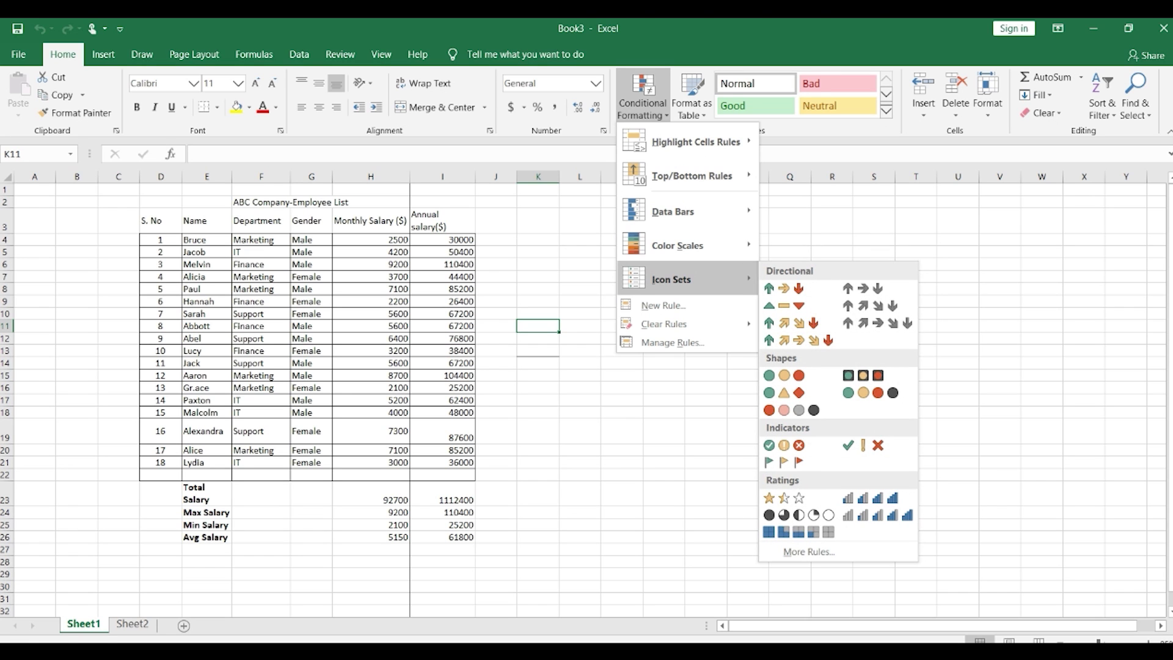
key("Left")
key("Down")
key("Down")
key("Down")
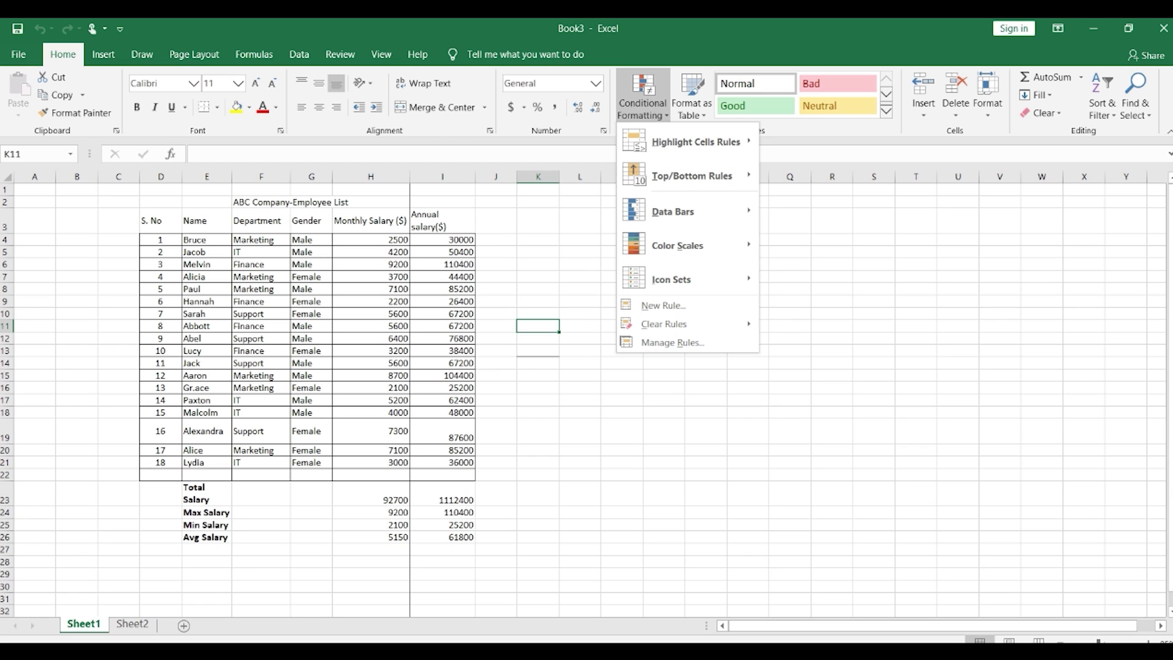
Step: Close the menu and select the annual salaries in I4:I21
key("Escape")
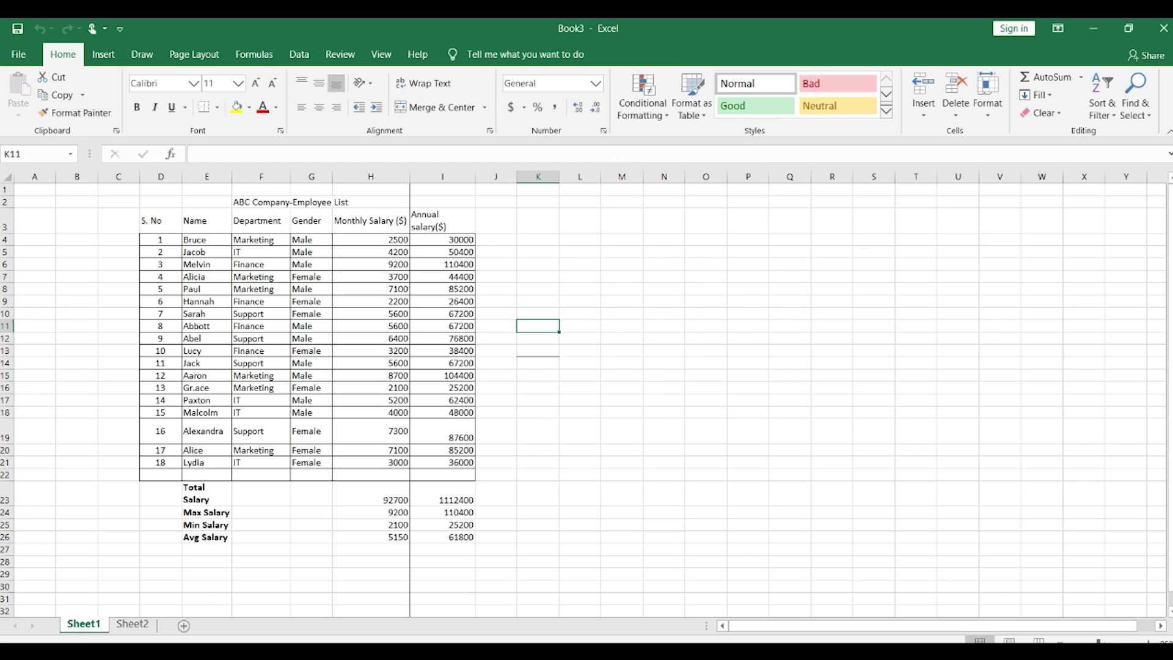
left_click(748, 338)
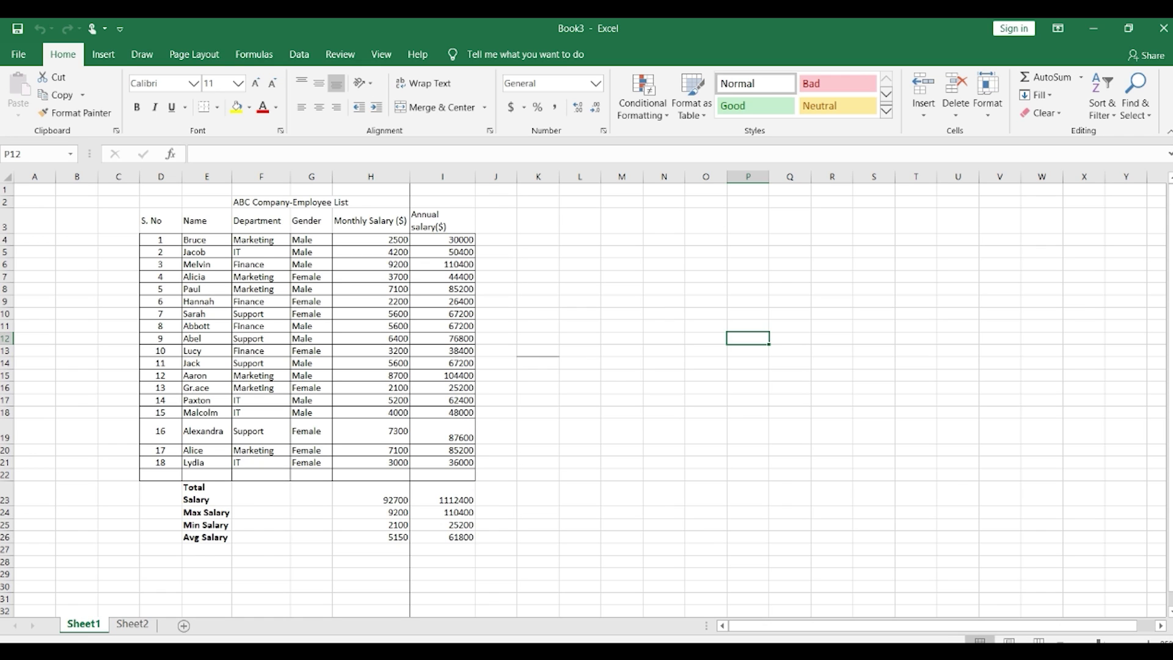
left_click_drag(442, 239, 442, 462)
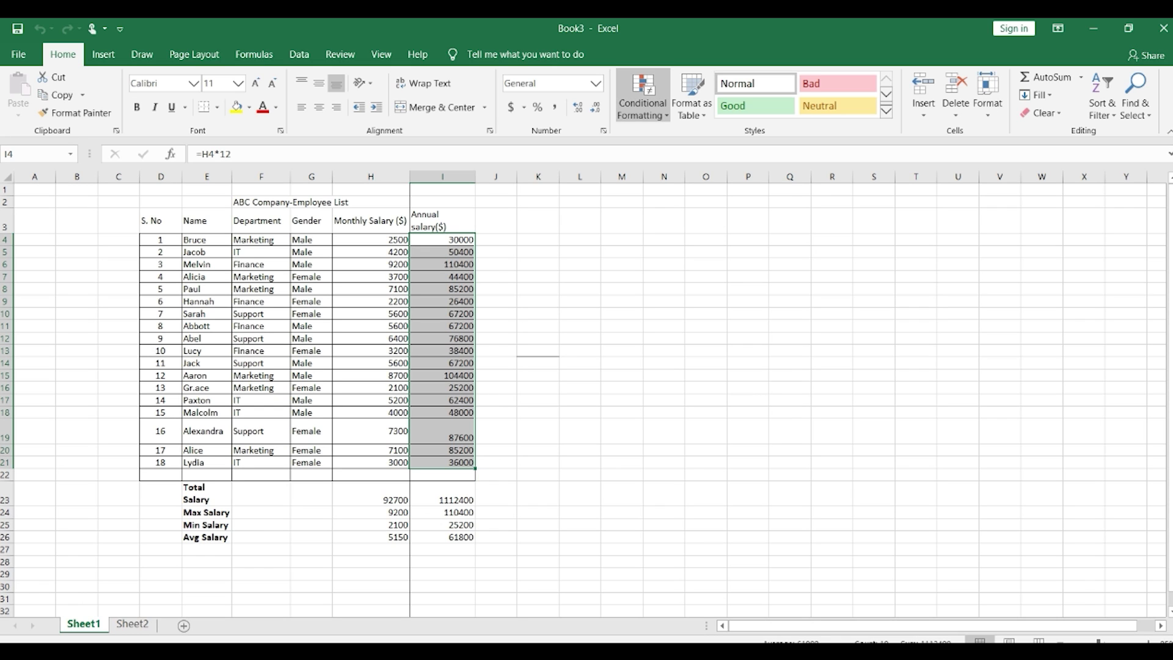
Step: Add a Greater Than 70000 rule with a custom light blue fill to the salaries
left_click(642, 100)
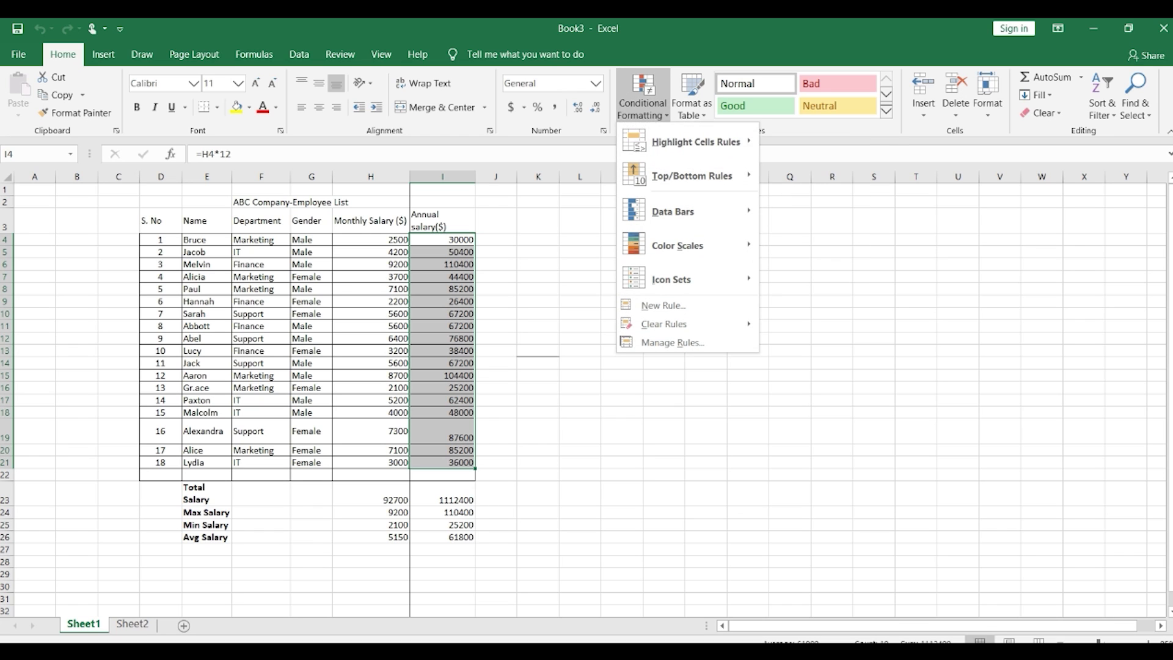
mouse_move(691, 142)
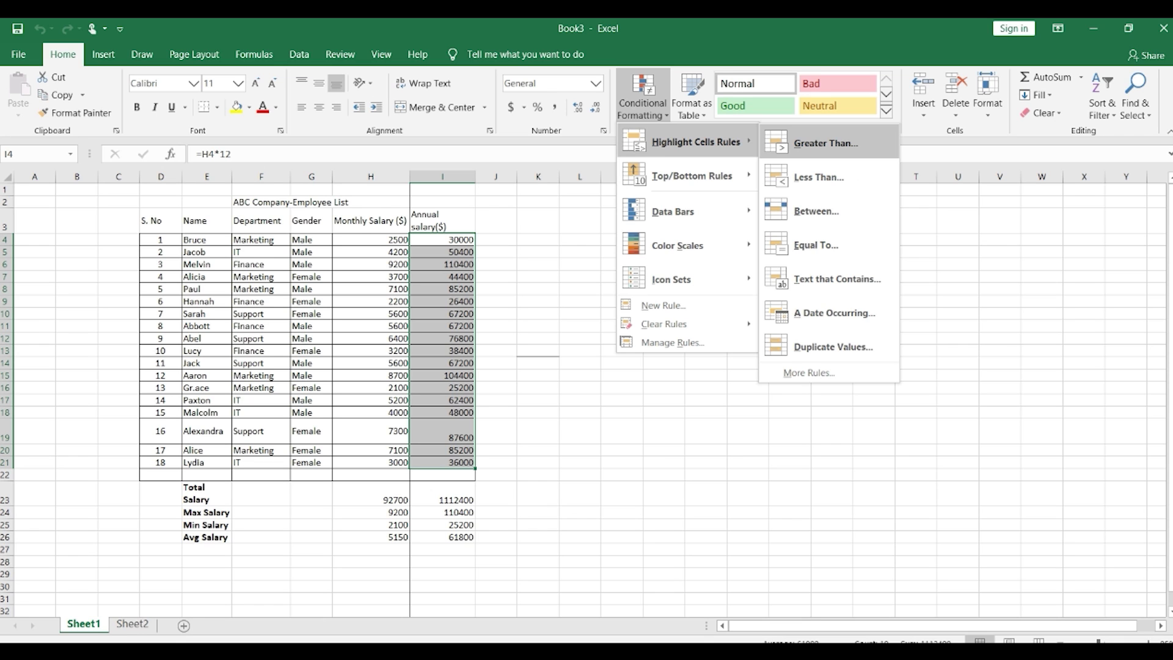
left_click(825, 143)
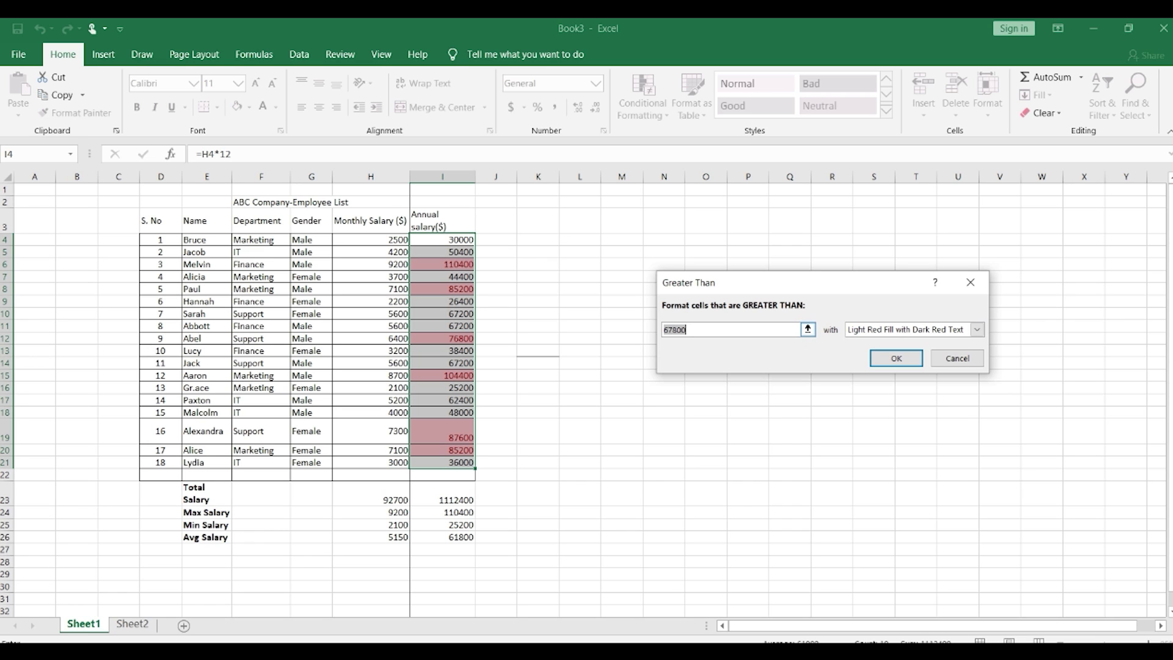
type("70000")
left_click(977, 330)
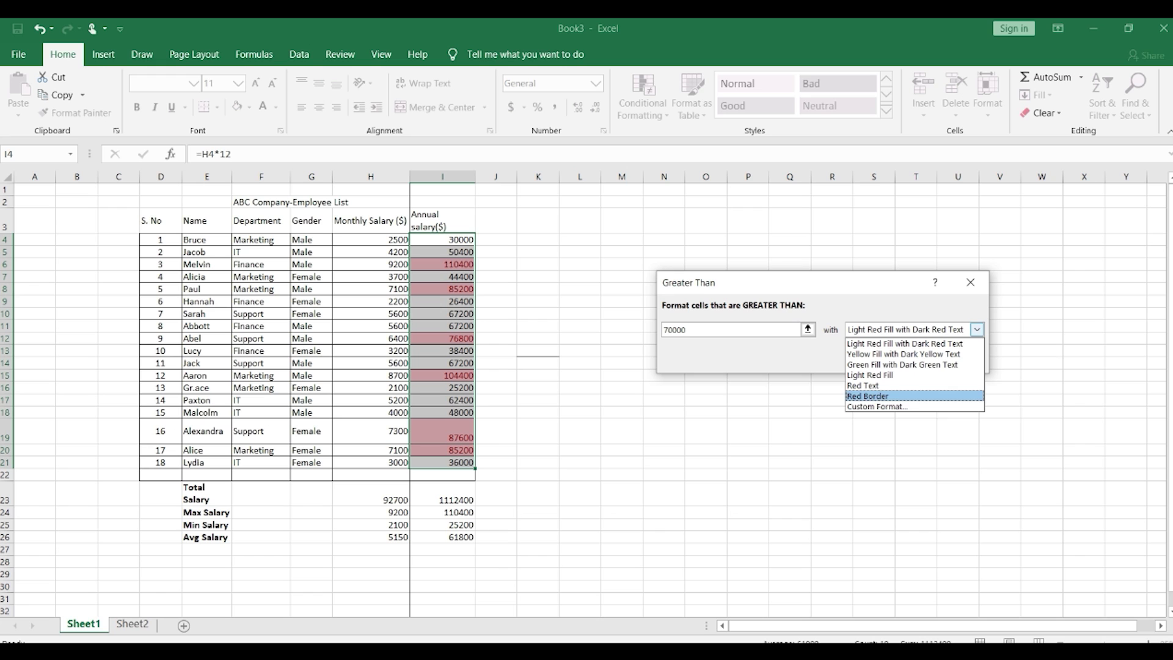
key("Return")
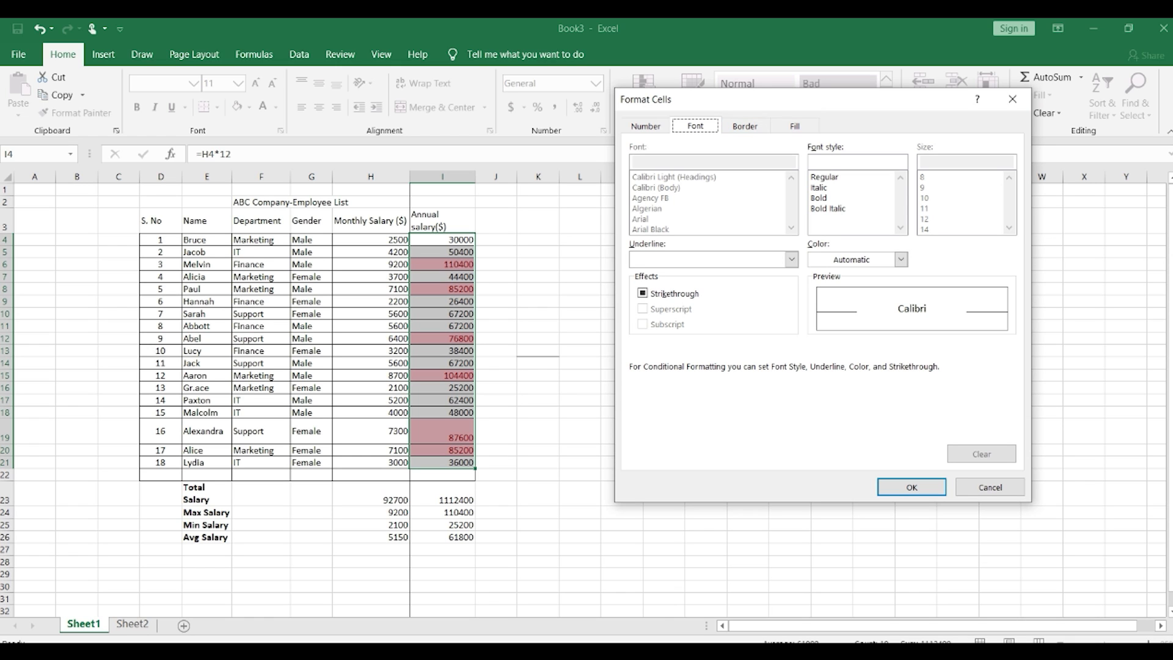
left_click(794, 126)
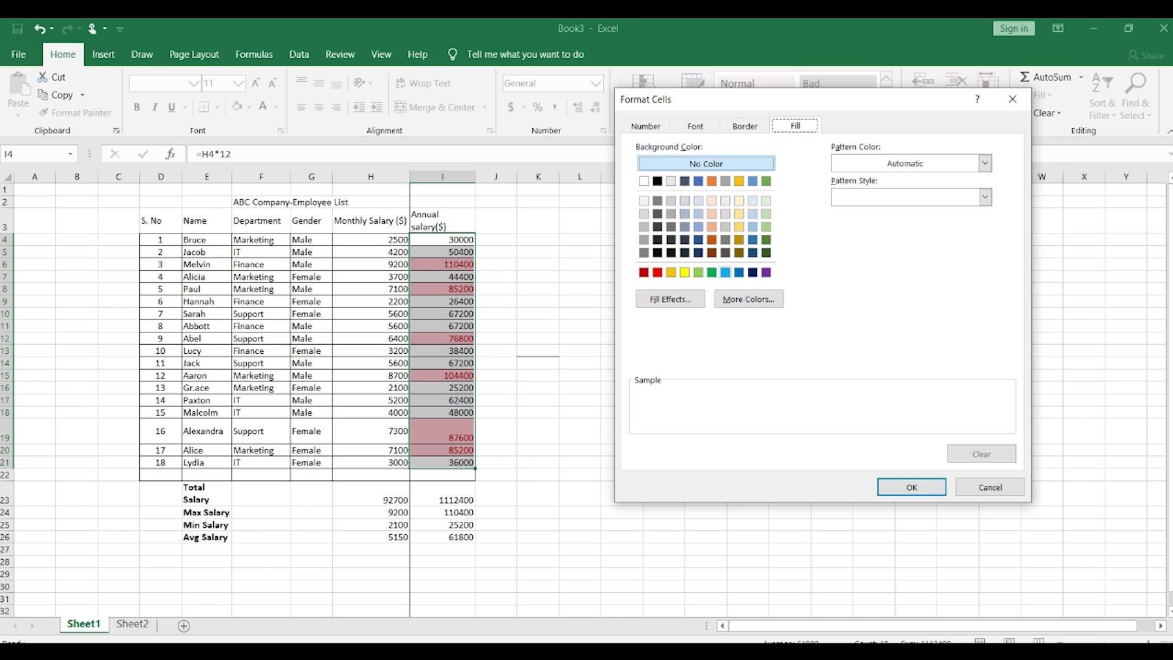
left_click(725, 272)
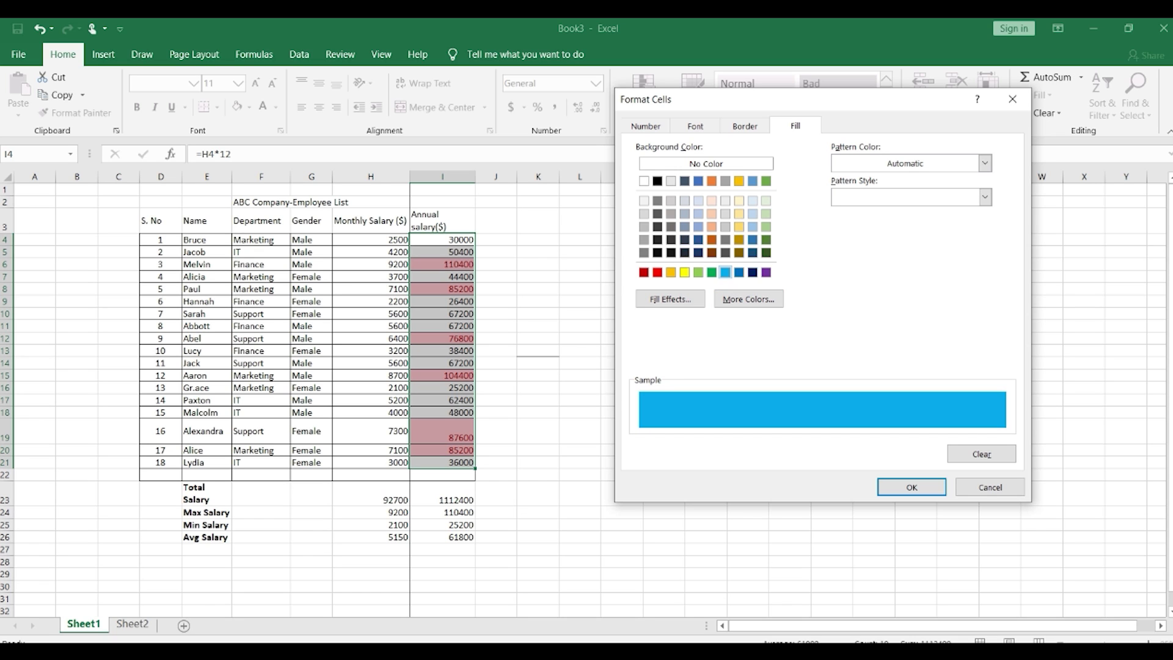
left_click(912, 487)
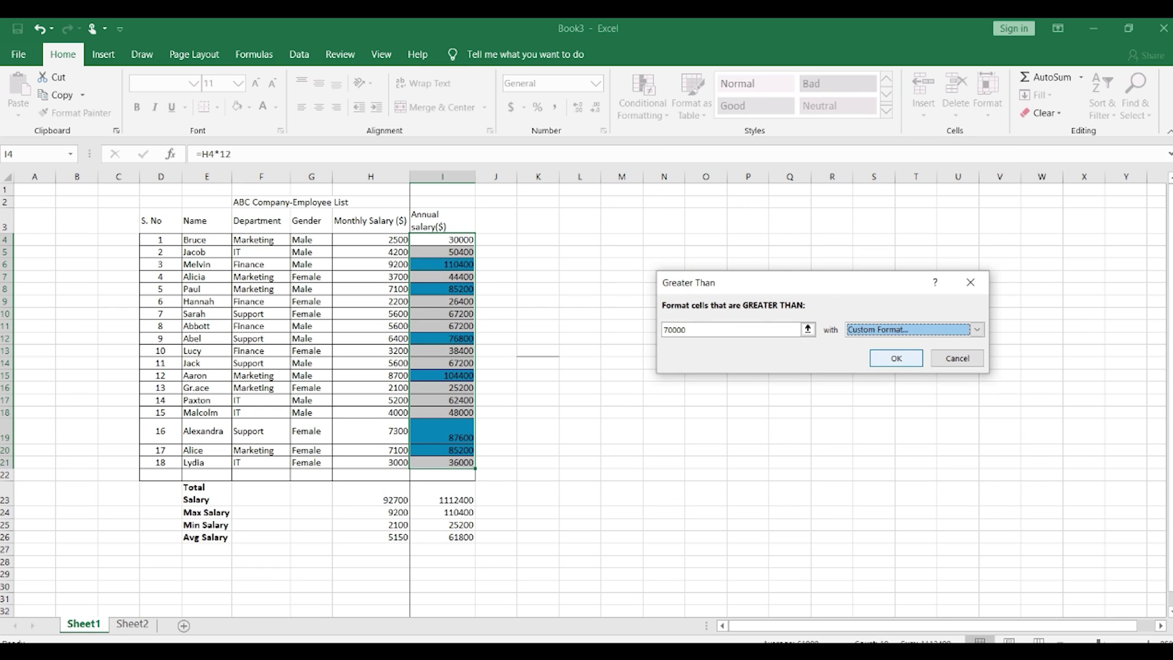
left_click(896, 358)
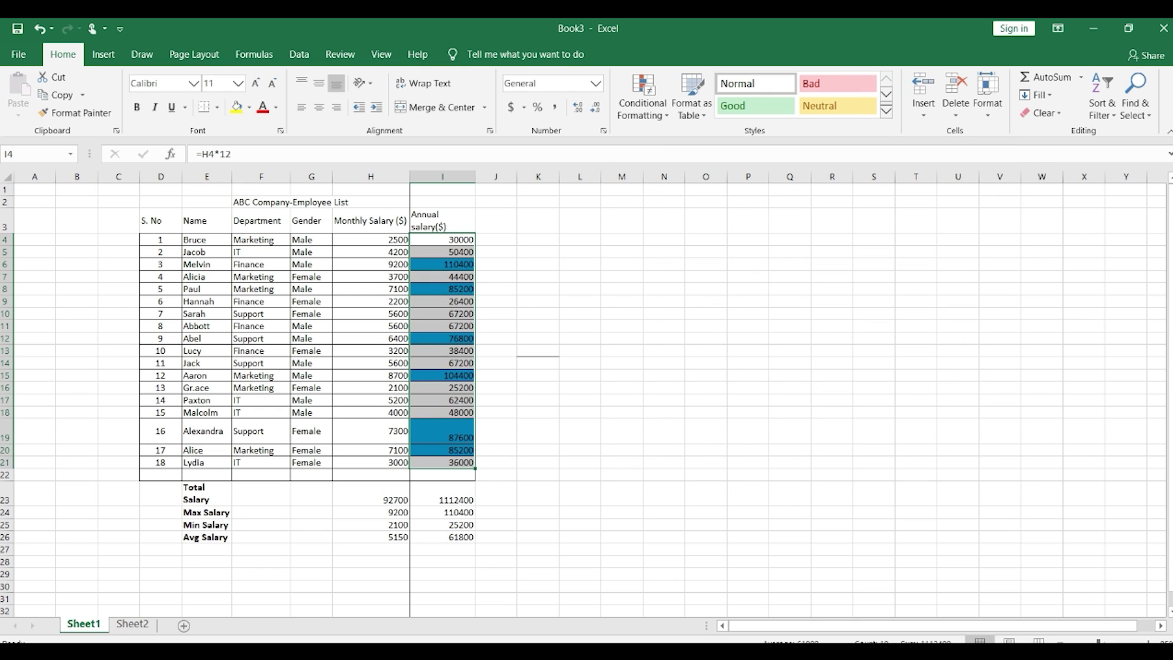
Step: Replace the formula in cell I17 with the value 75000
left_click(831, 362)
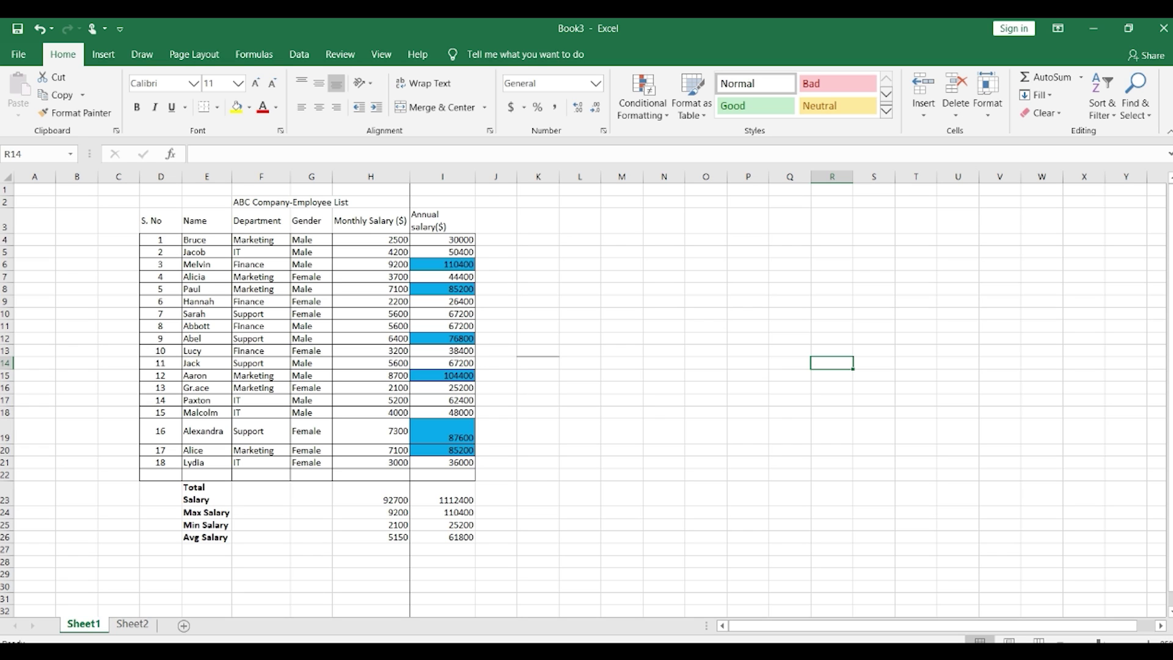
left_click(442, 400)
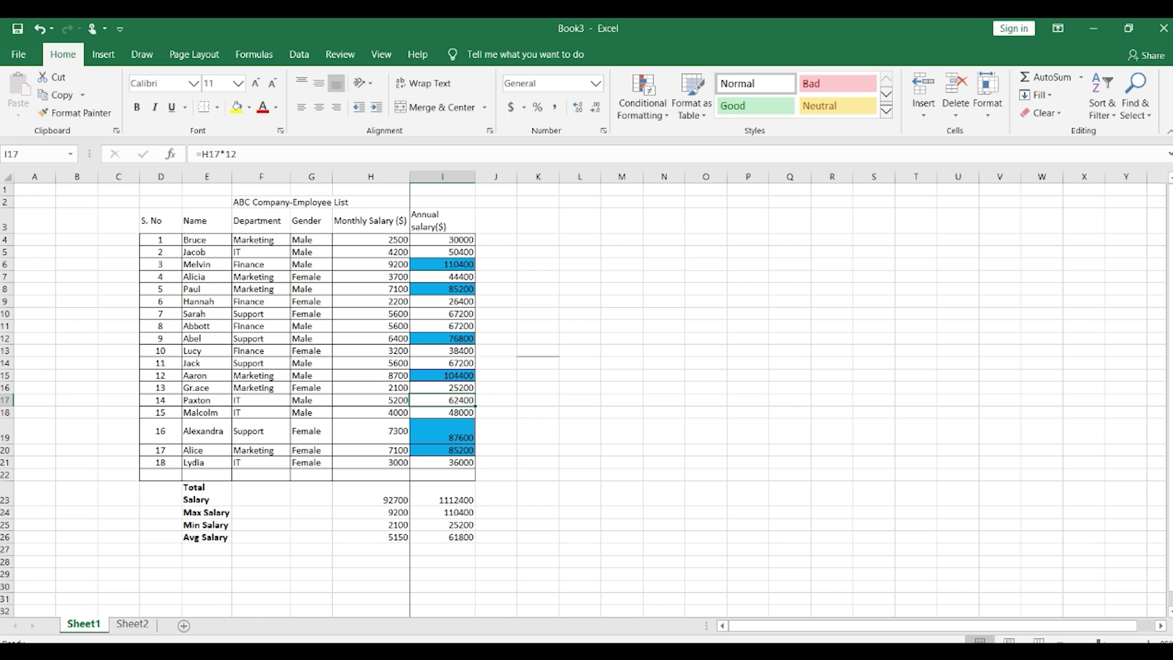
key("F2")
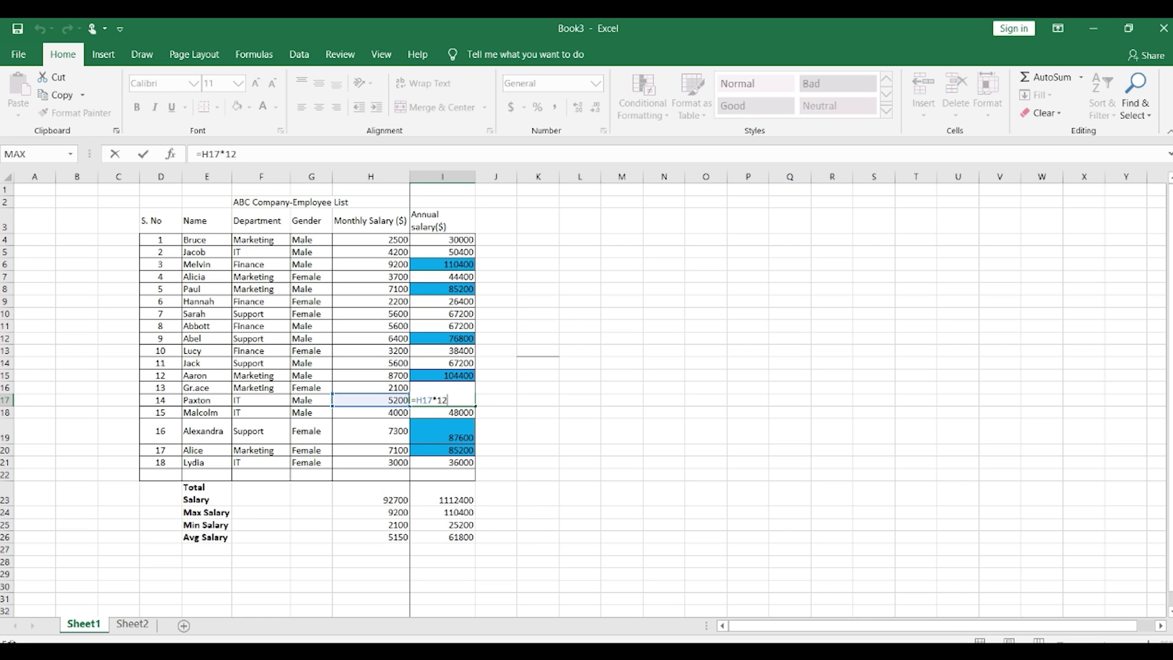
left_click(537, 413)
left_click(443, 400)
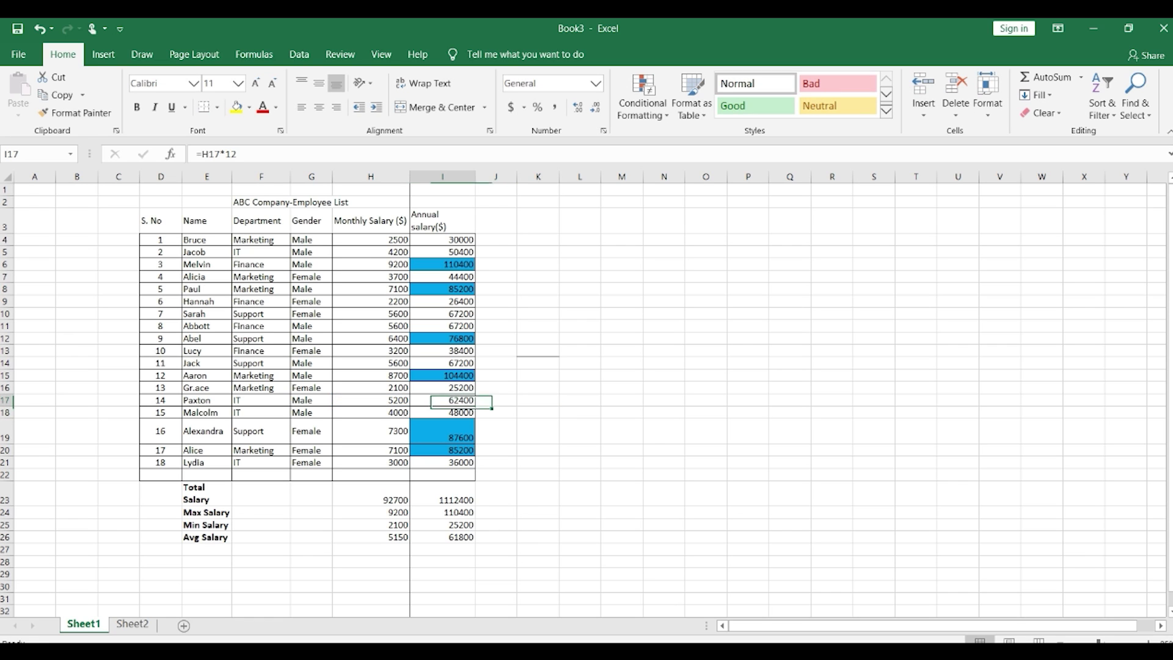
key("BackSpace")
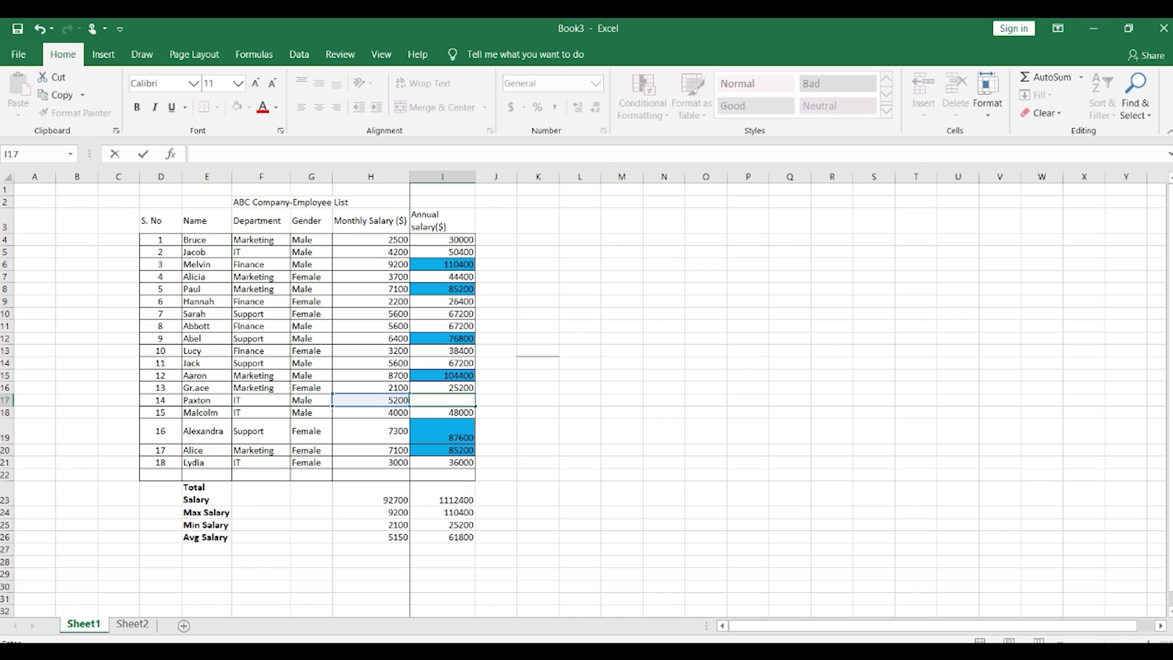
type("75000")
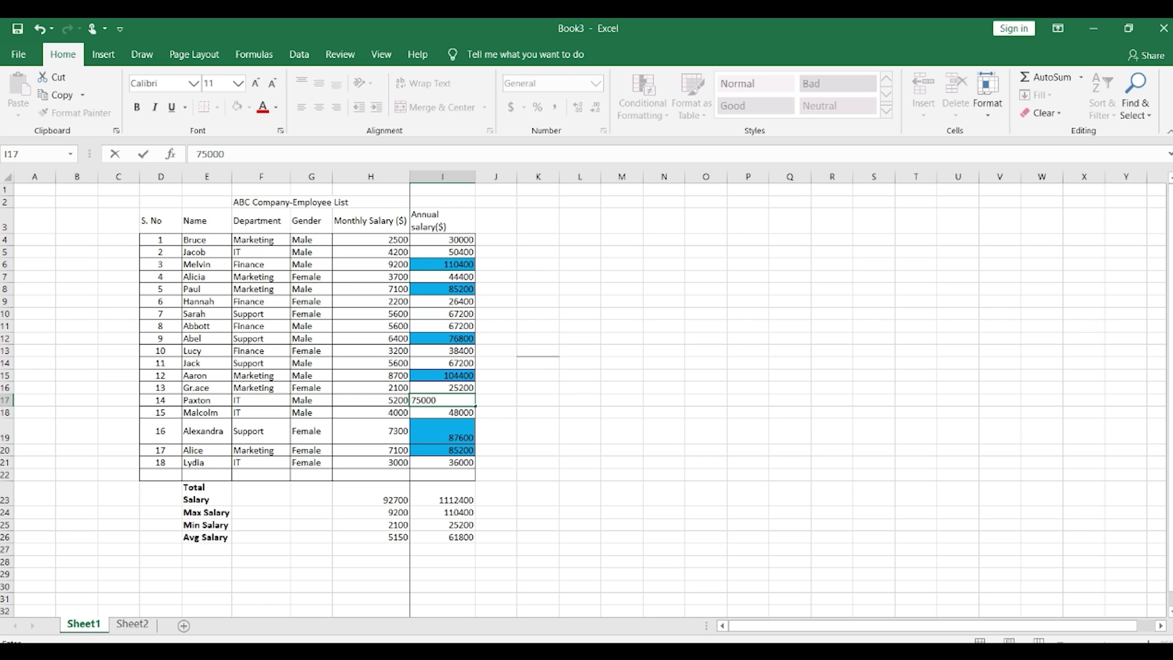
left_click(538, 375)
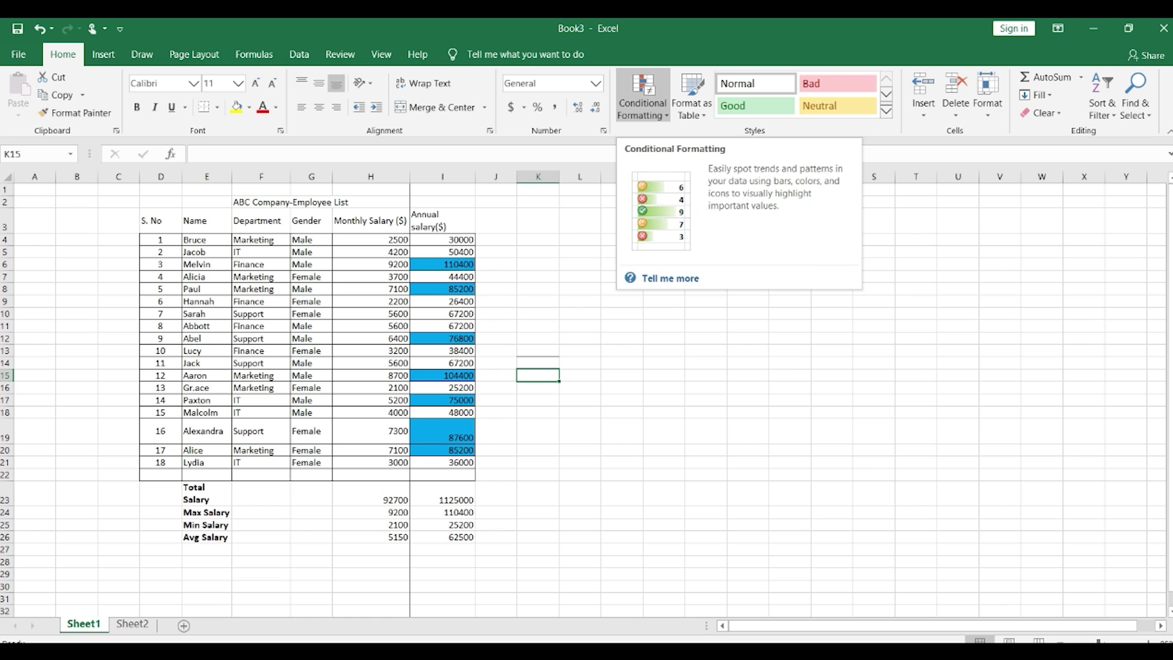
Step: Set up a Less Than 70000 rule with a yellow custom fill, then cancel it
left_click(642, 101)
mouse_move(696, 142)
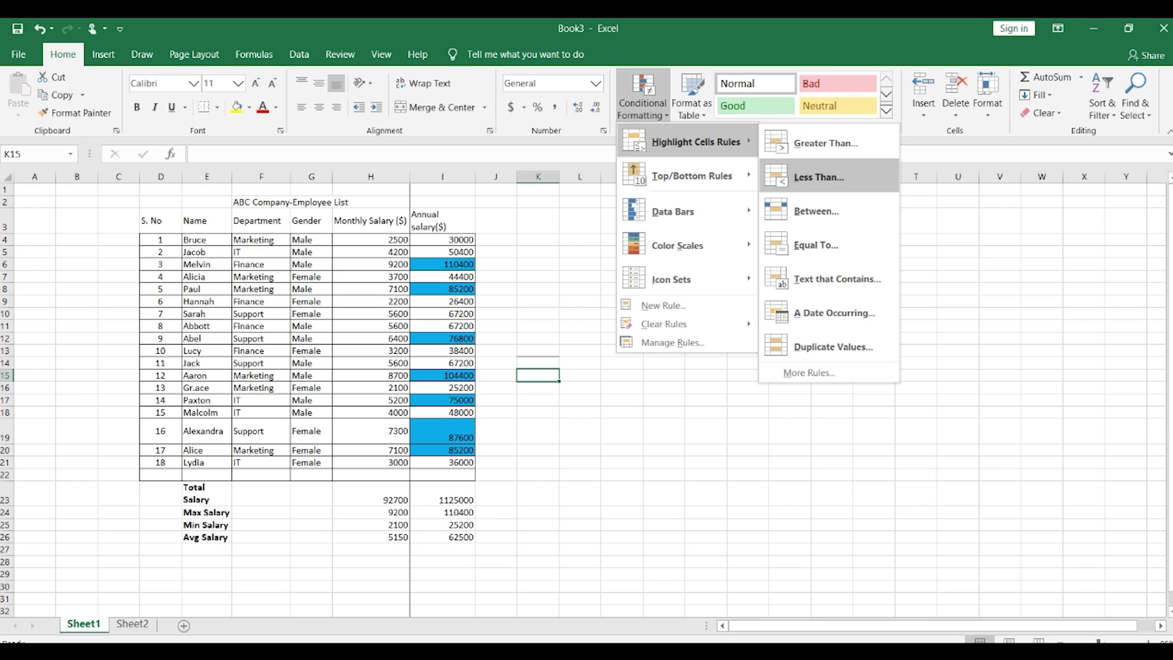
left_click(819, 177)
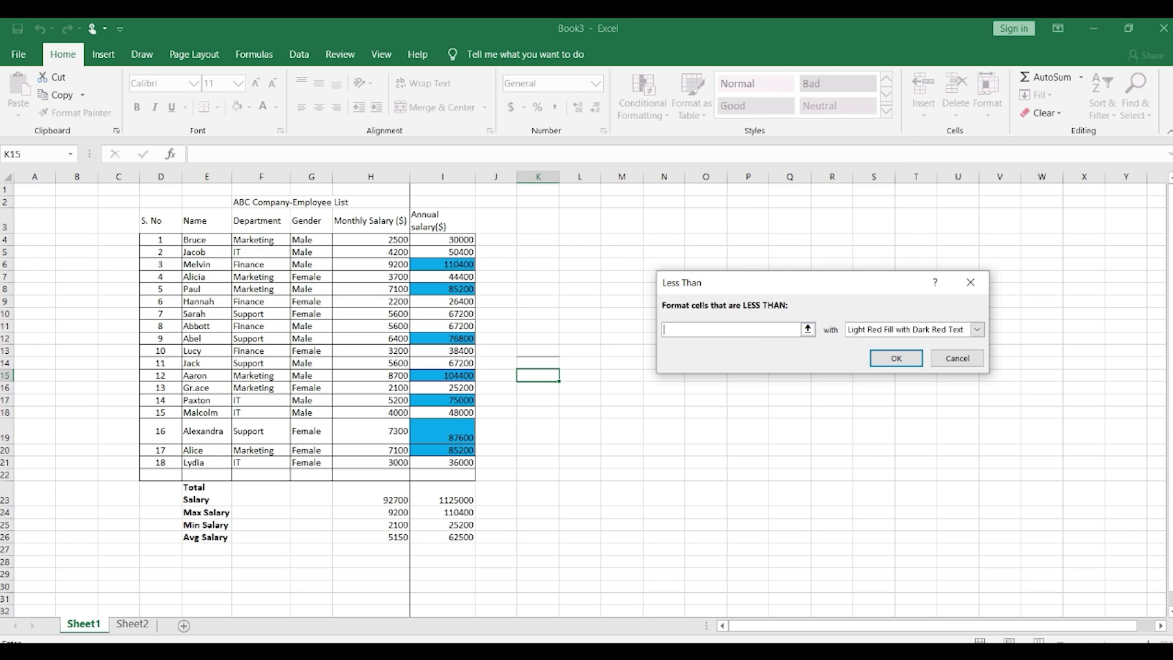
type("70000")
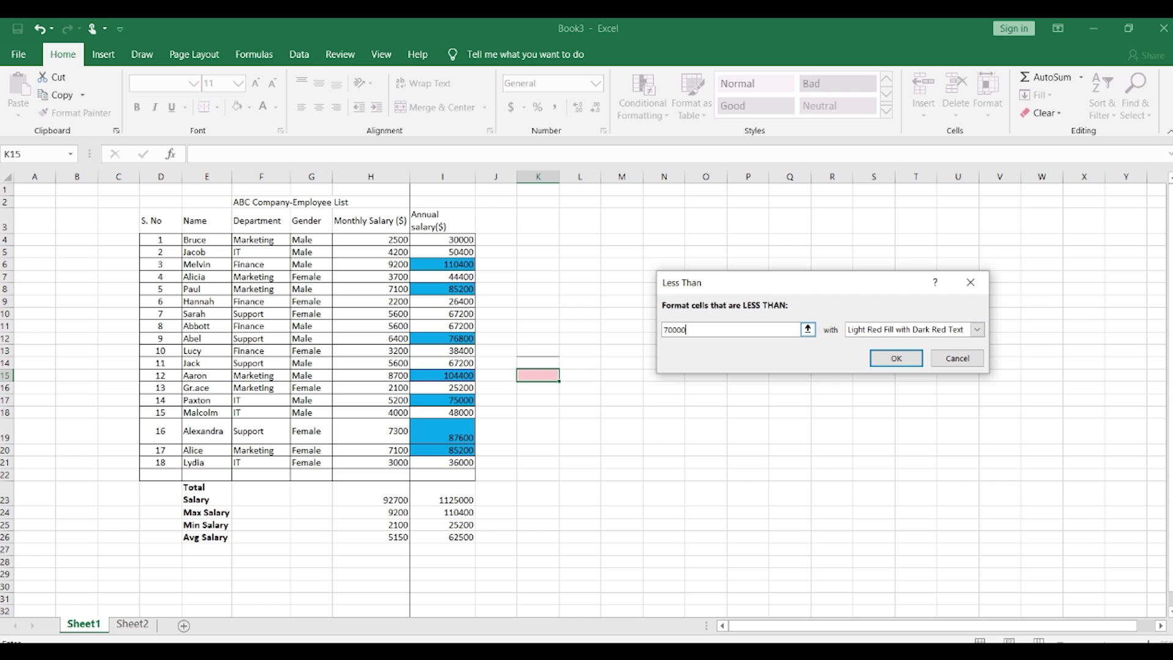
left_click(977, 329)
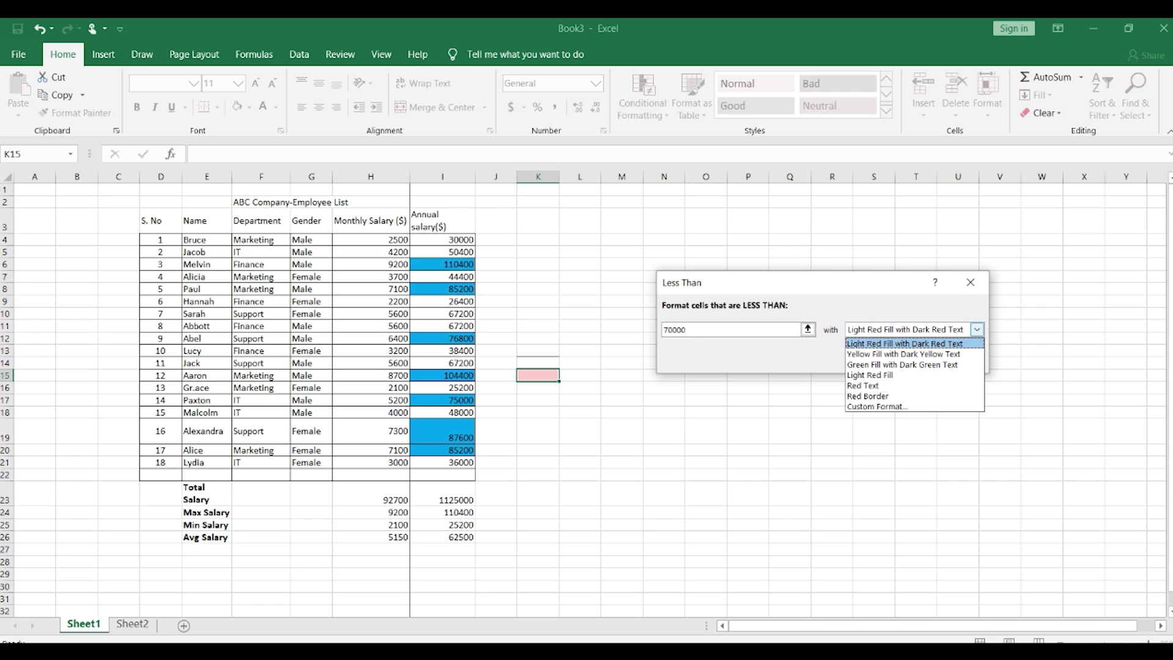
left_click(877, 406)
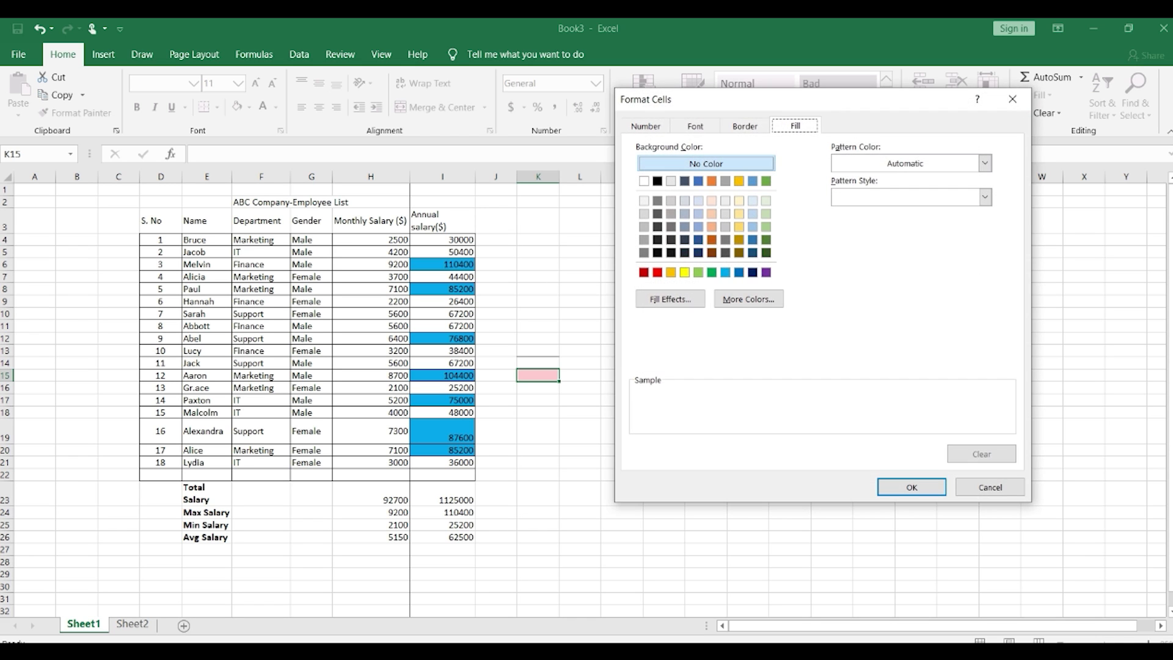
left_click(684, 272)
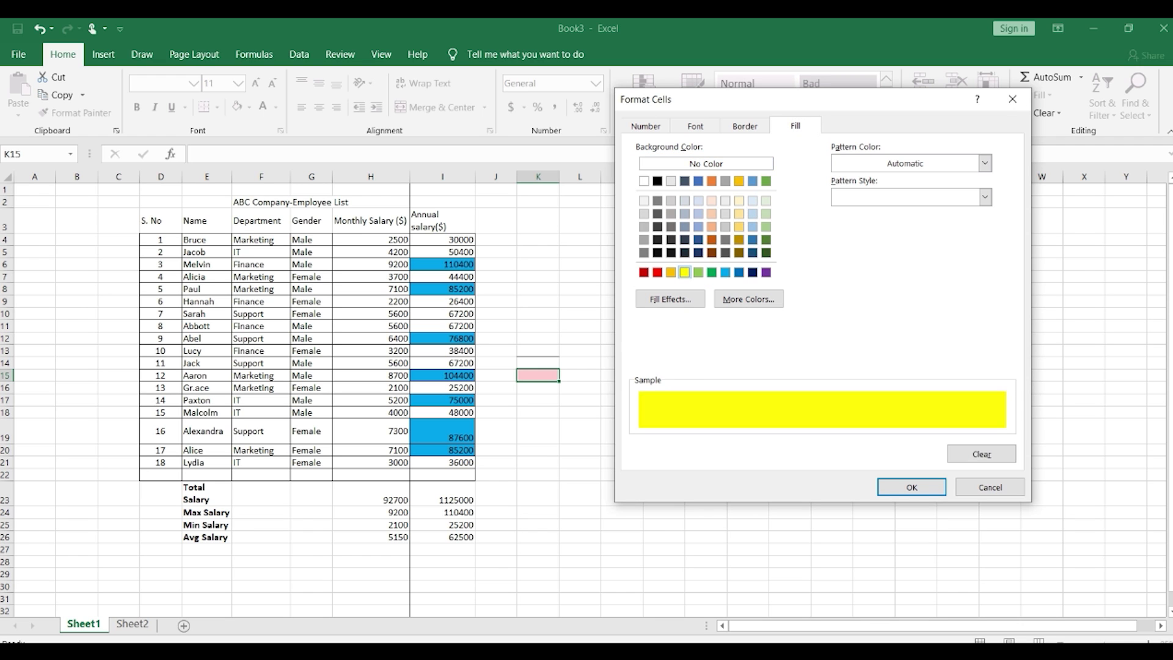
left_click(912, 487)
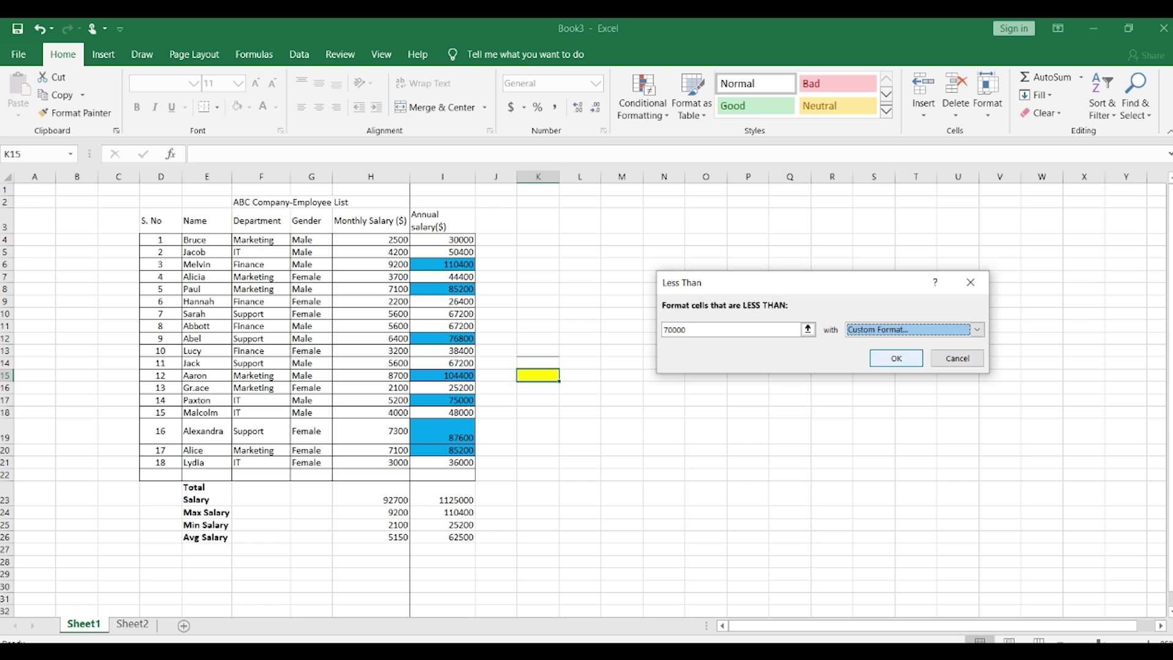
left_click(957, 358)
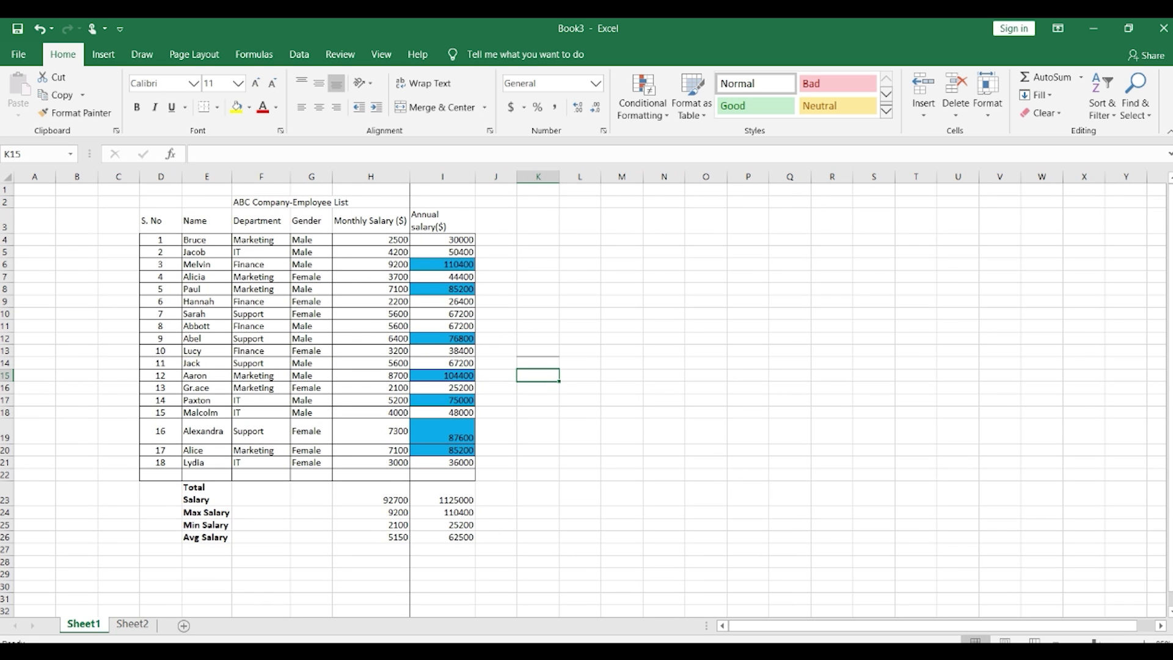
Step: Add a Less Than 70000 rule on I4:I21 with a light green custom fill
left_click_drag(443, 240, 442, 462)
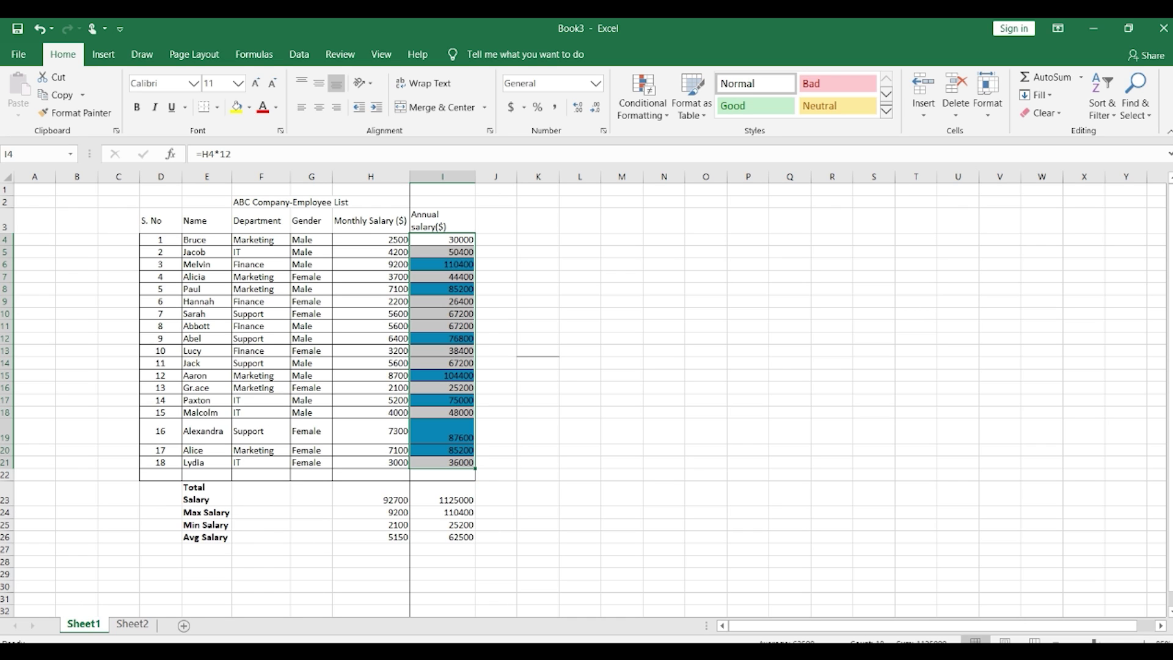
left_click(642, 98)
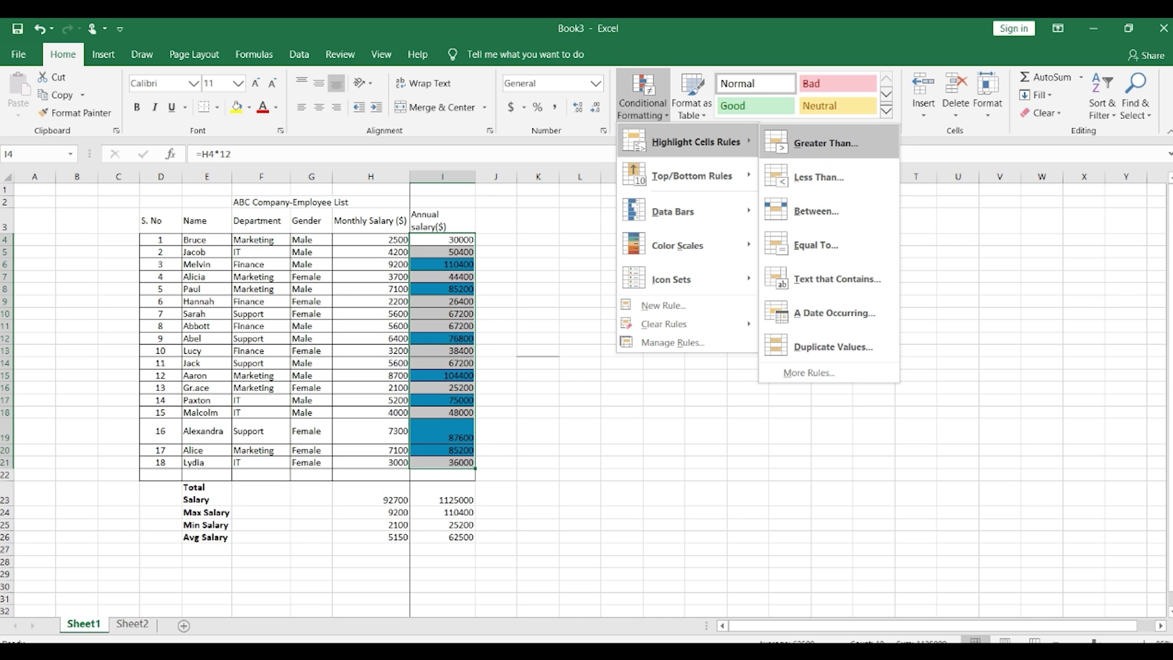
left_click(819, 177)
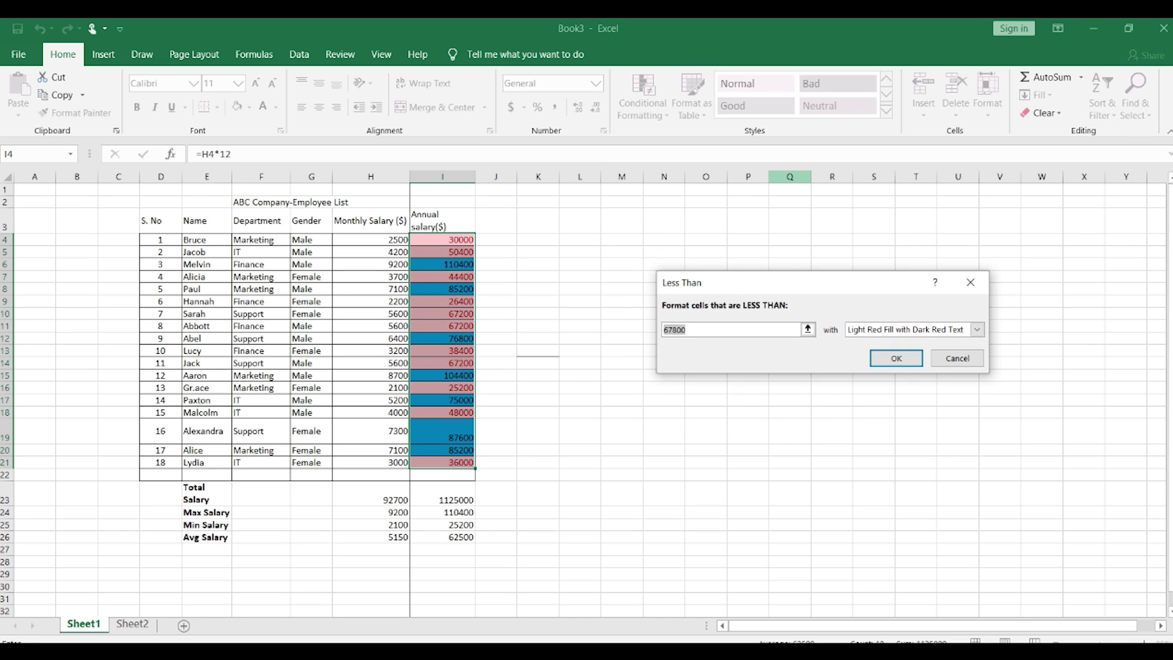
type("70000")
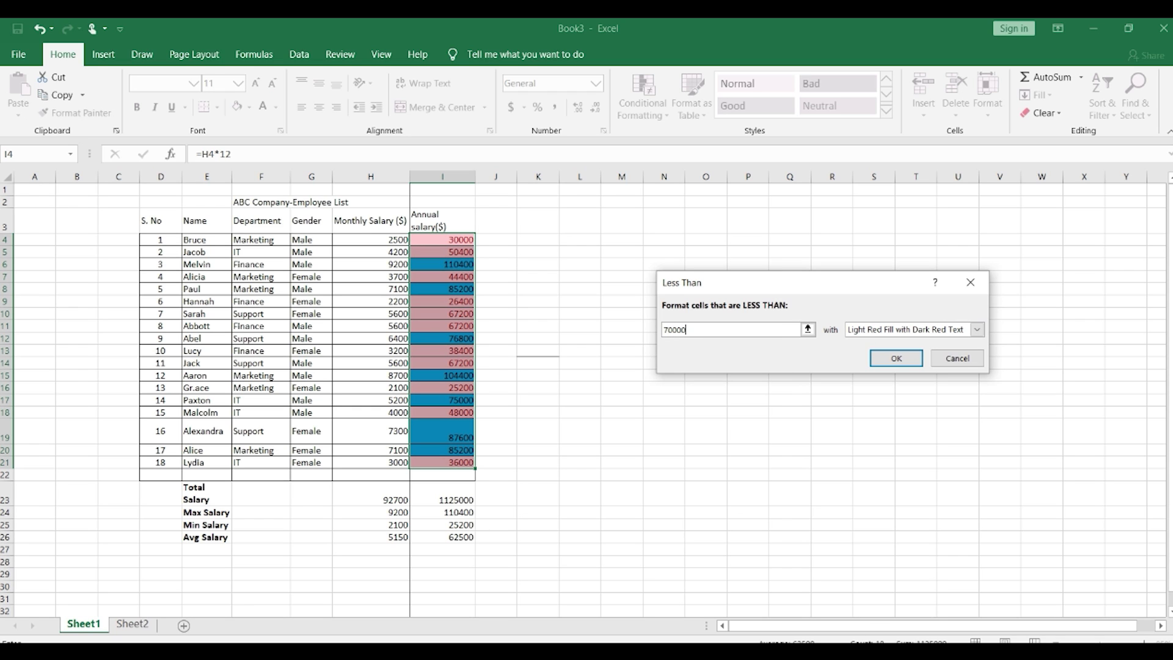
left_click(977, 329)
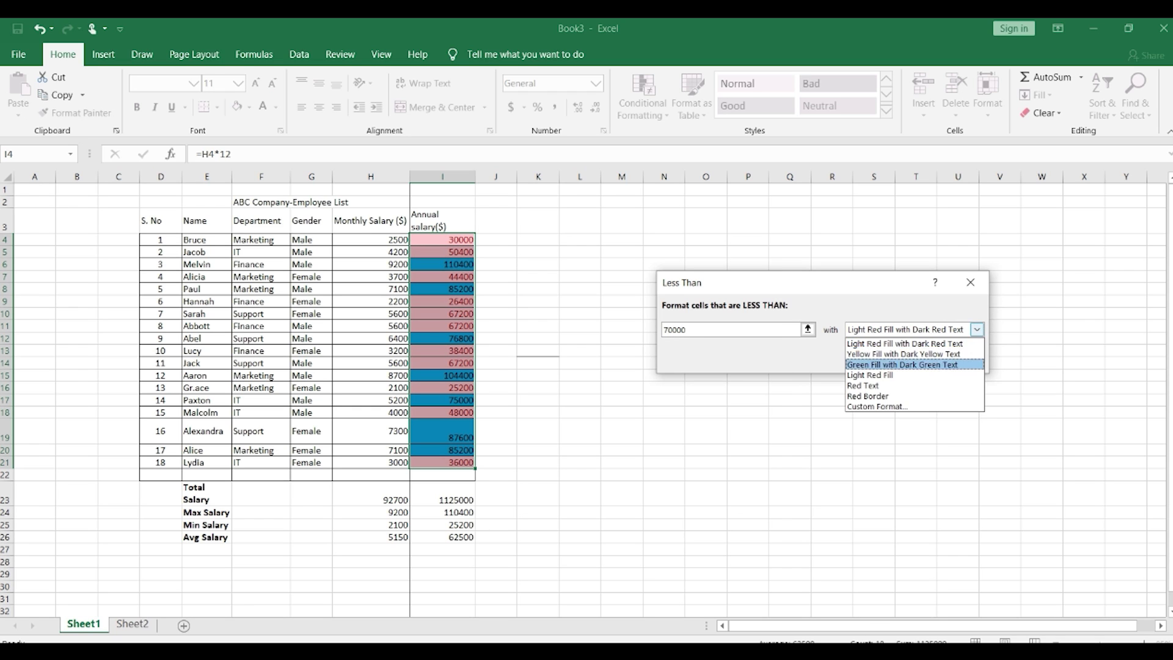
key("Down")
key("Return")
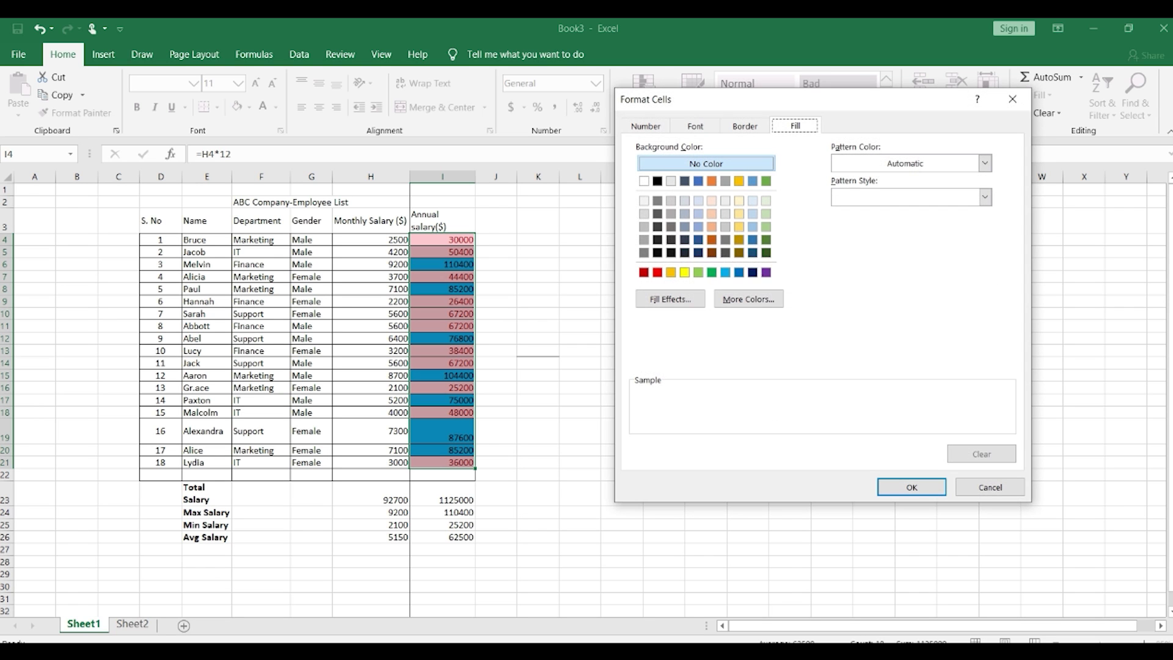
left_click(698, 272)
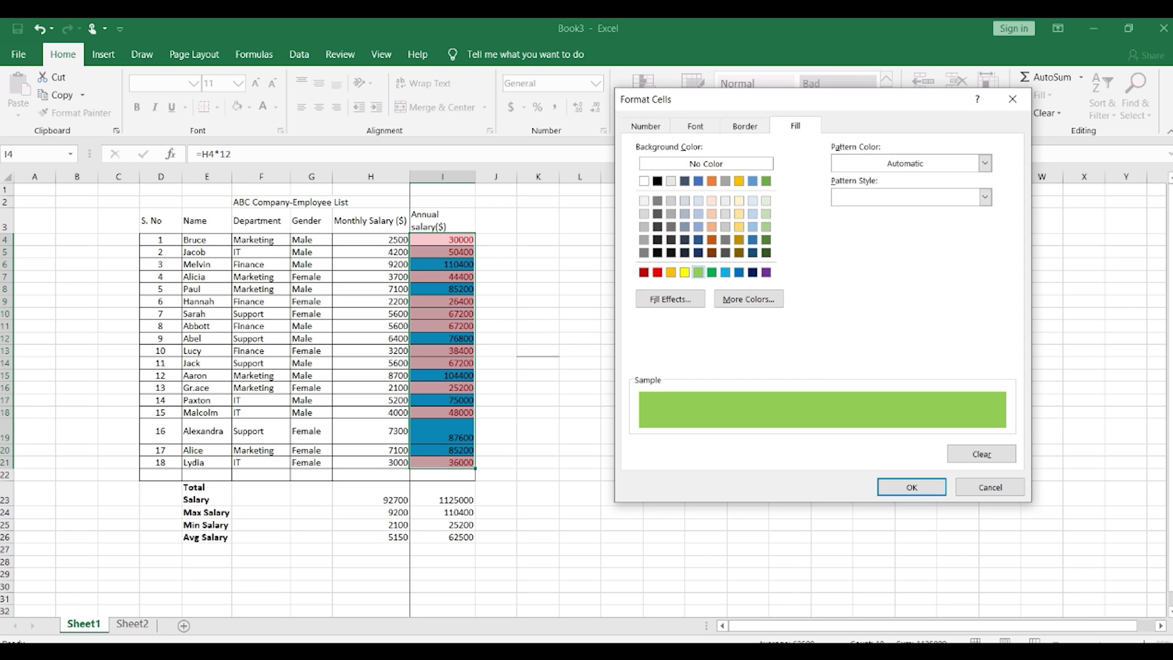
left_click(911, 487)
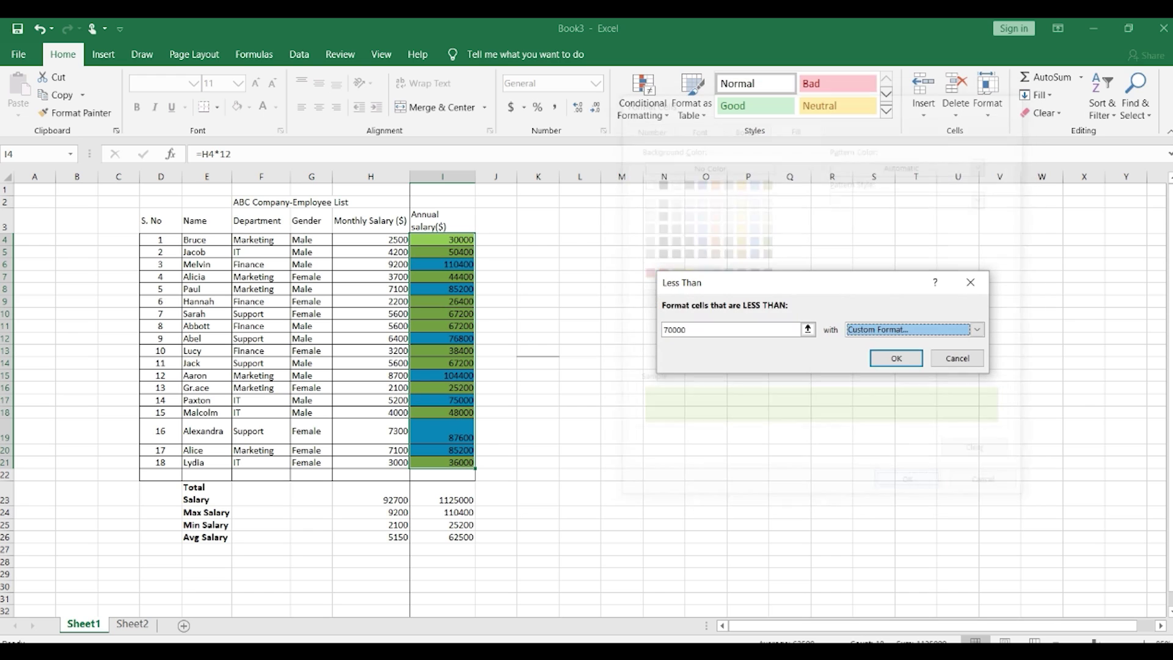
left_click(896, 358)
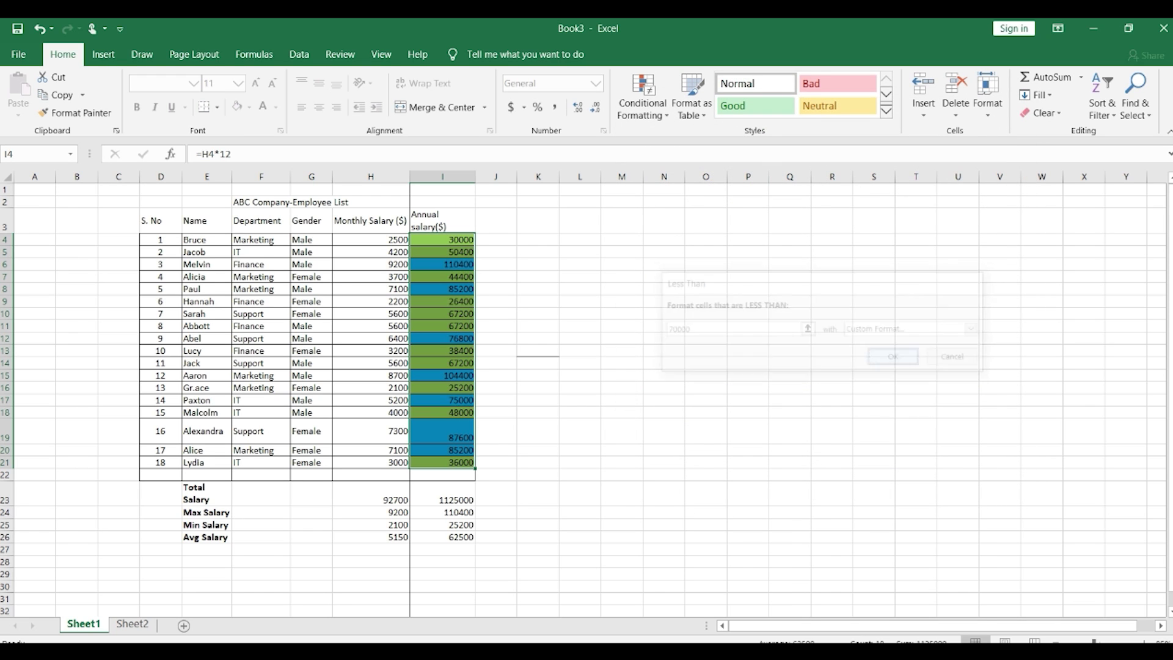
left_click(873, 363)
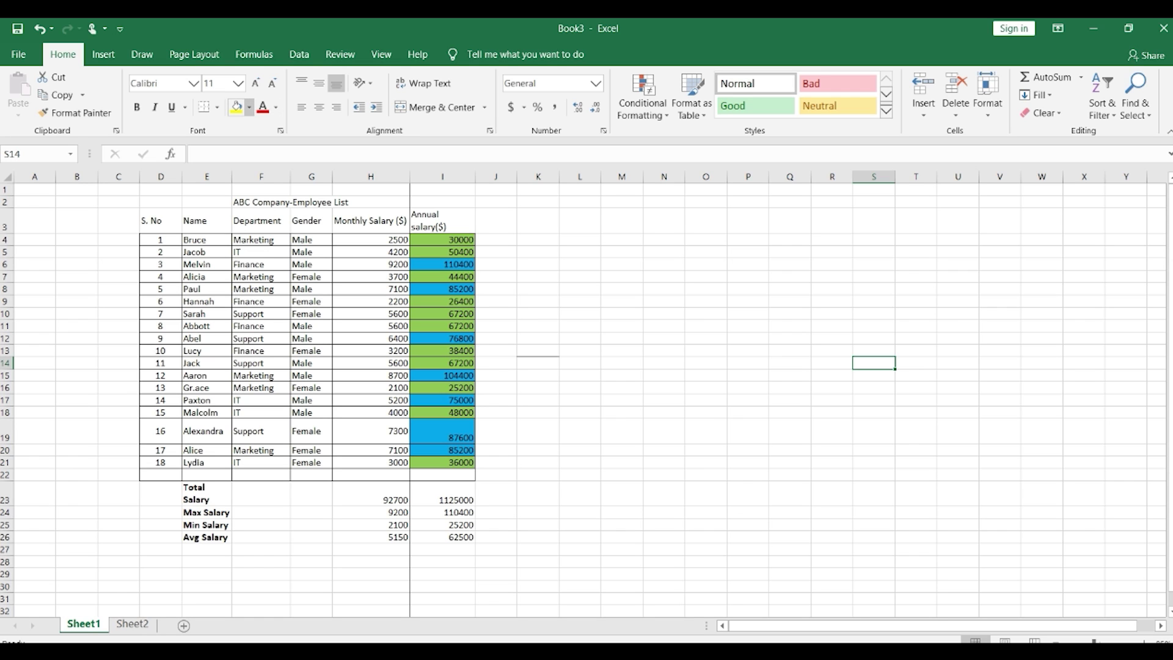
Step: Set the current cell to No Fill and clear conditional formatting rules from the entire sheet
left_click(249, 108)
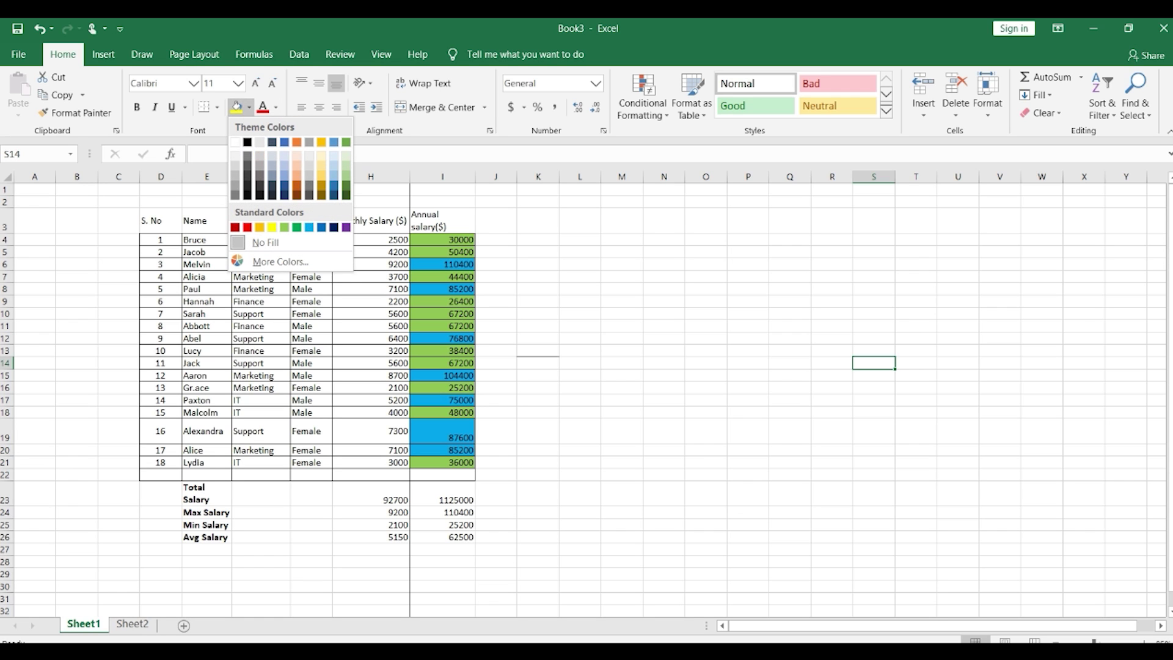
left_click(266, 242)
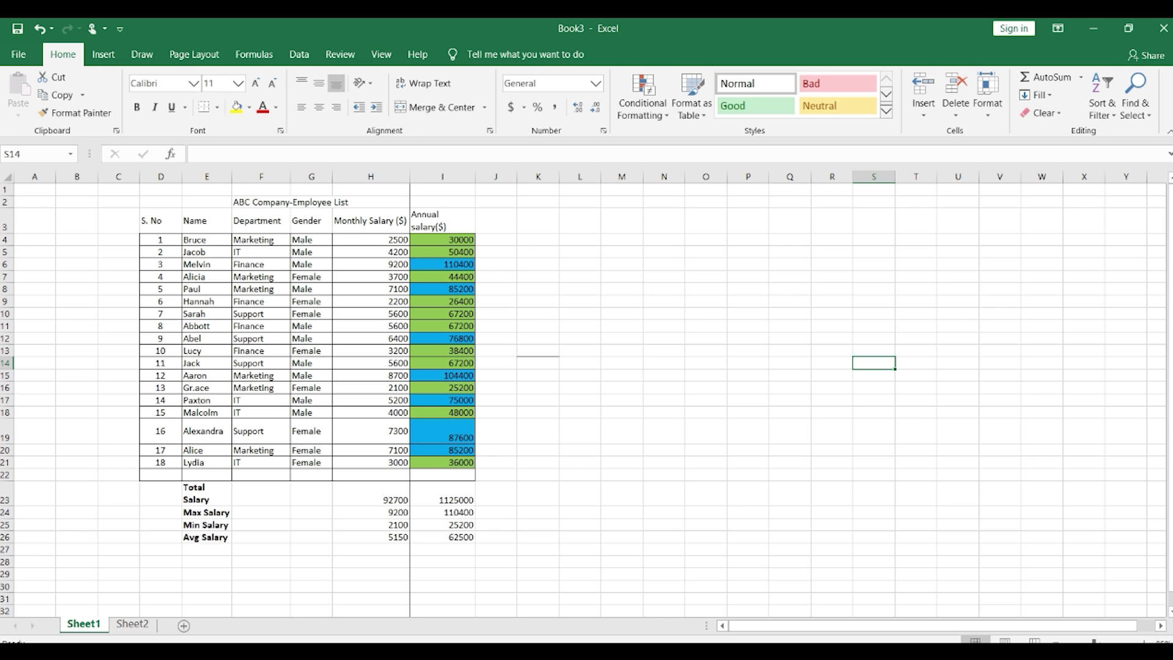
left_click(643, 98)
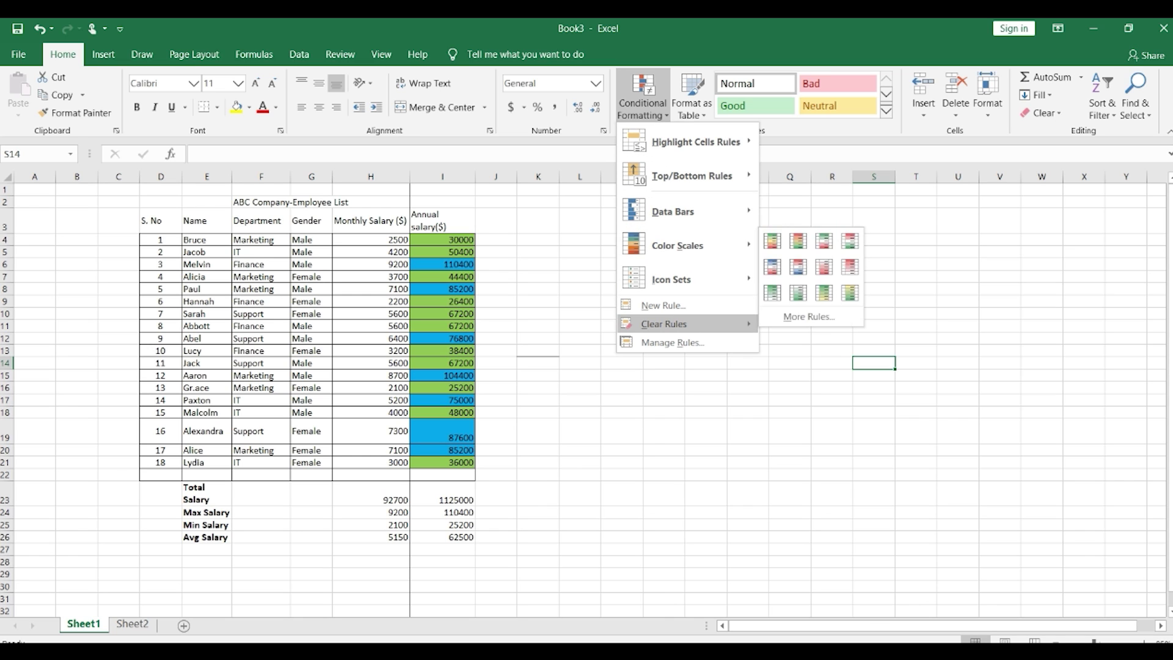
mouse_move(664, 324)
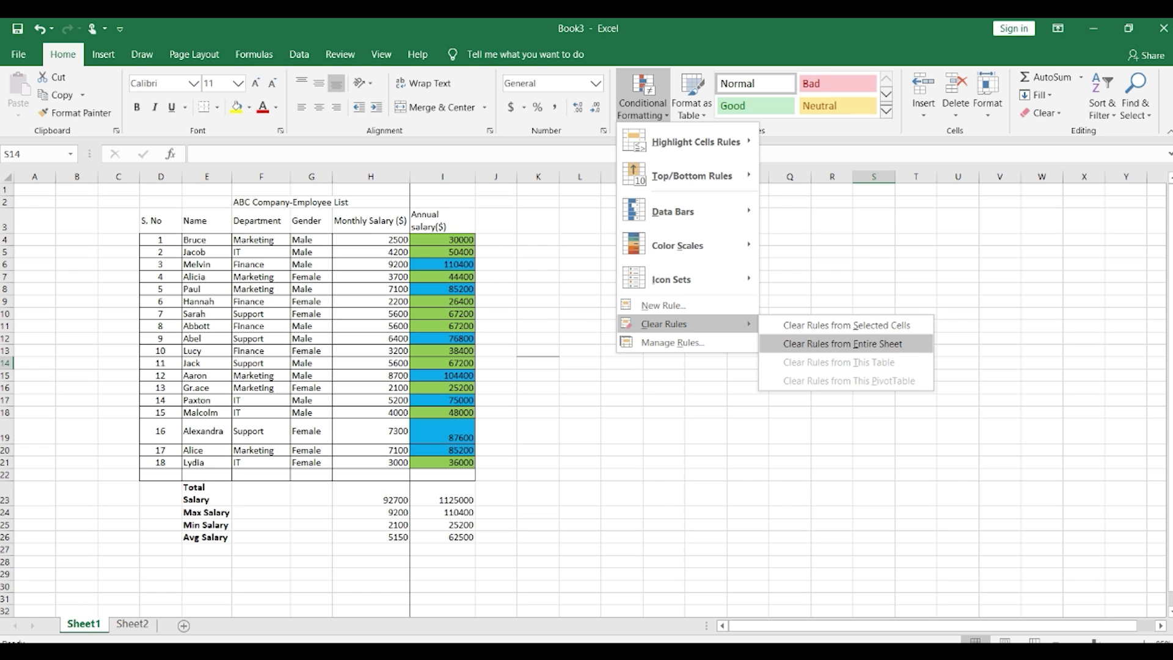
left_click(842, 343)
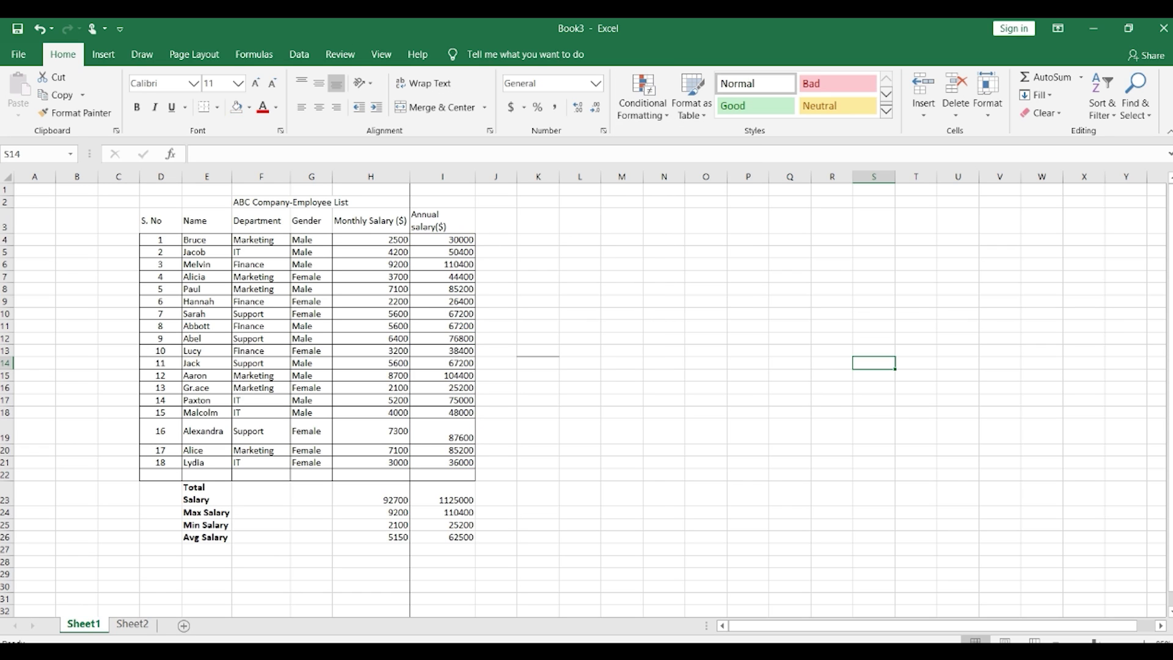
Step: Enter the label 'max' in R14 and 'min' in R15
left_click(831, 350)
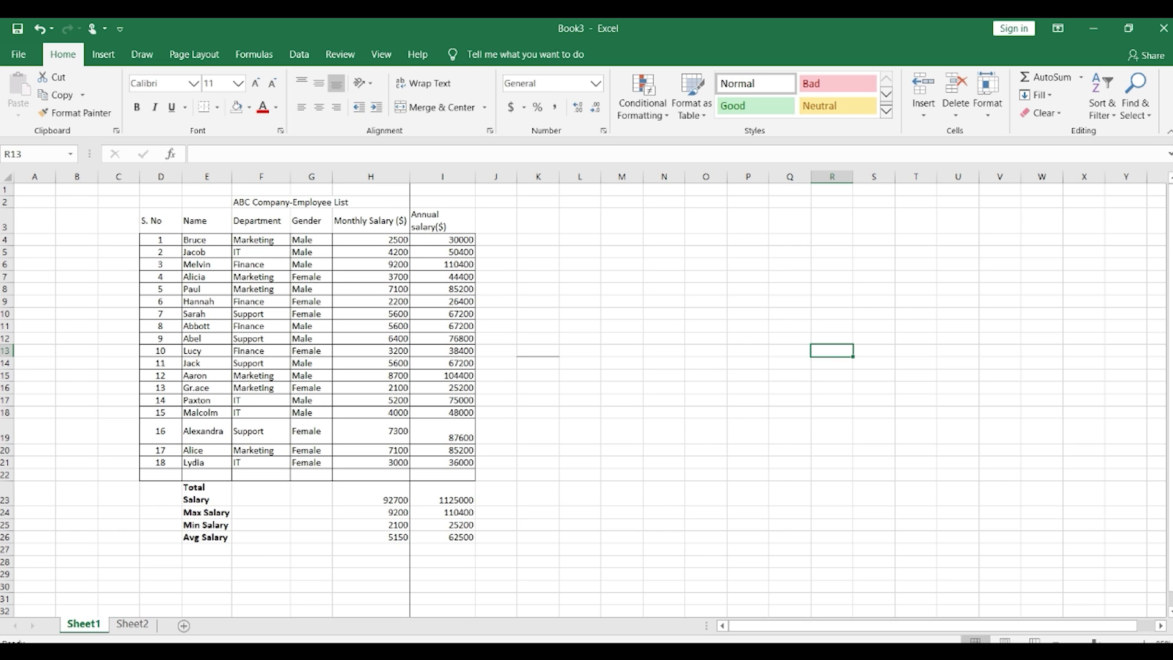
key("Return")
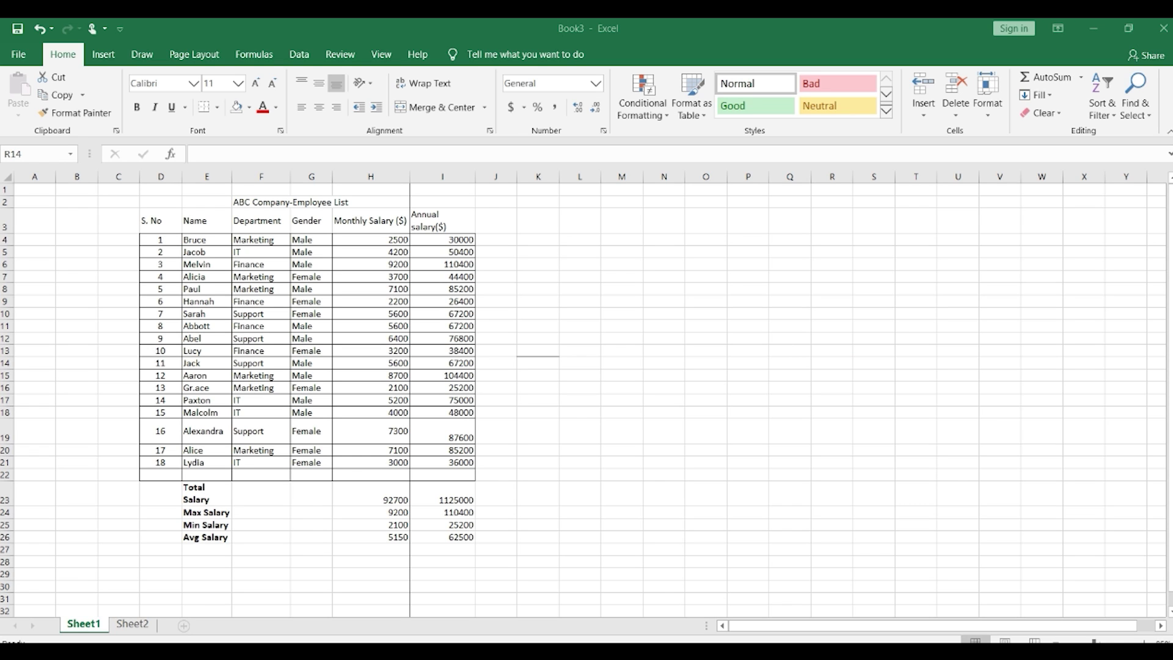
left_click(831, 362)
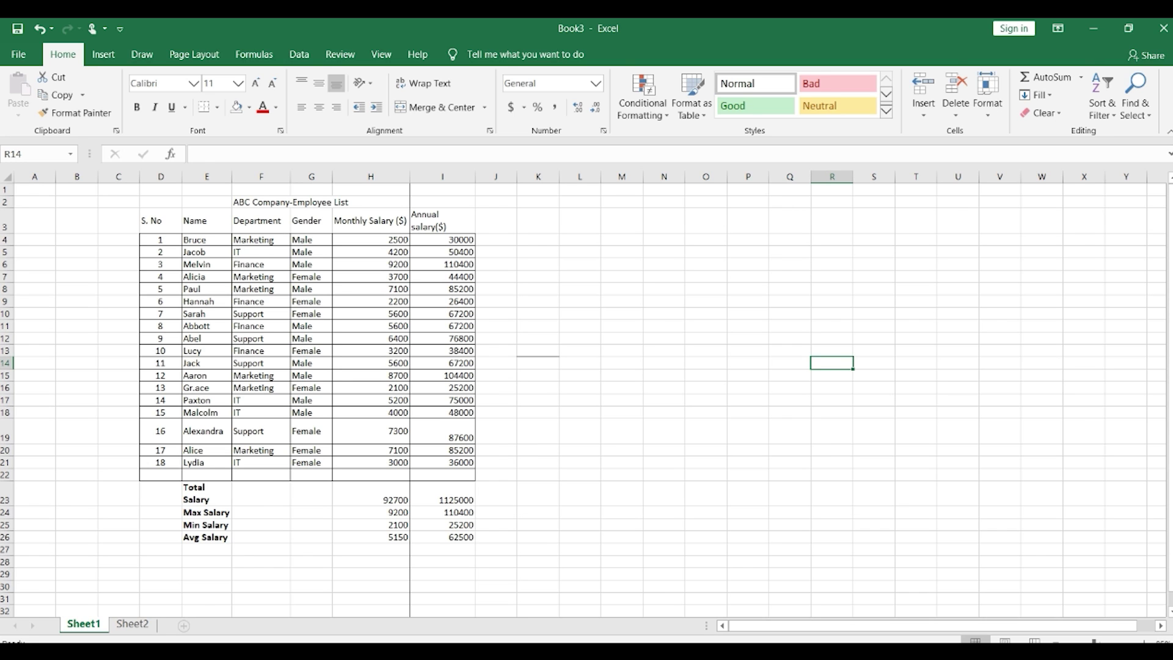
type("max")
key("Return")
type("m")
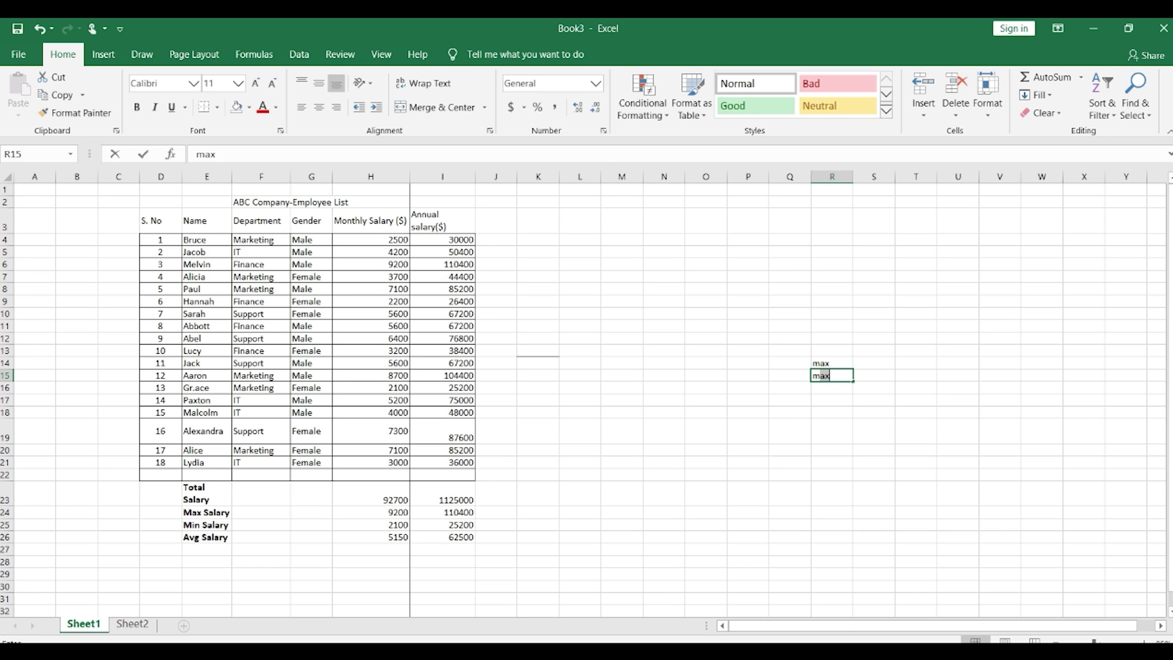
type("in")
left_click(874, 399)
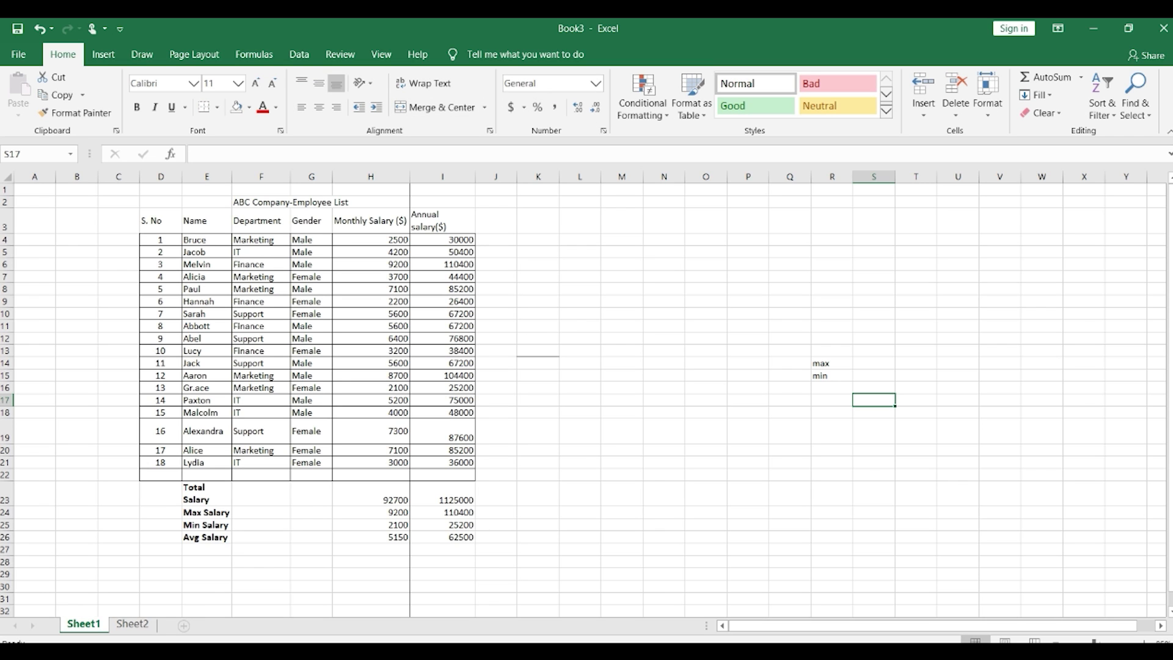
left_click(442, 240)
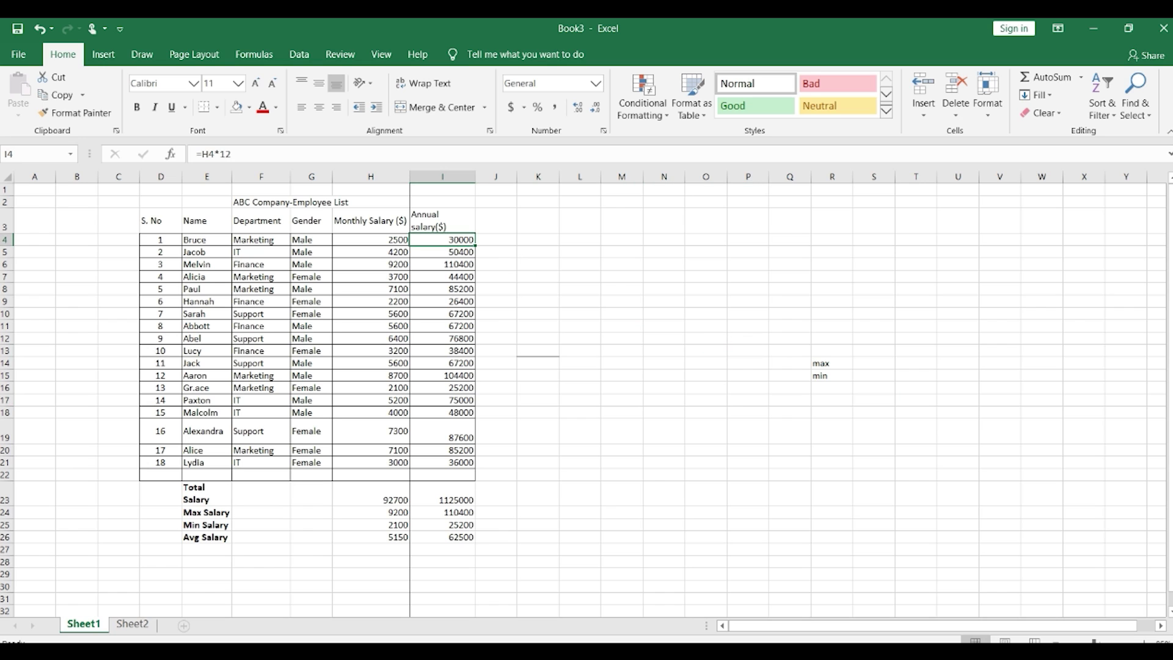
Step: Create a new rule on I4:I21 for cell values equal to =max($I$4:$I$21)
left_click_drag(443, 239, 443, 462)
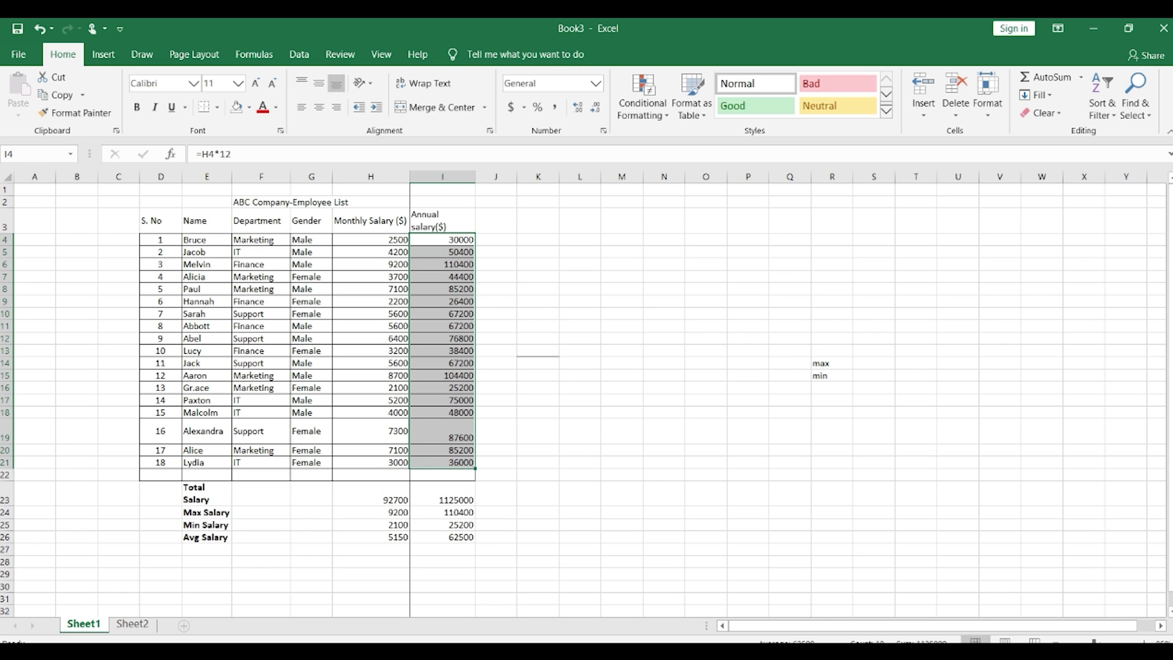
left_click(642, 98)
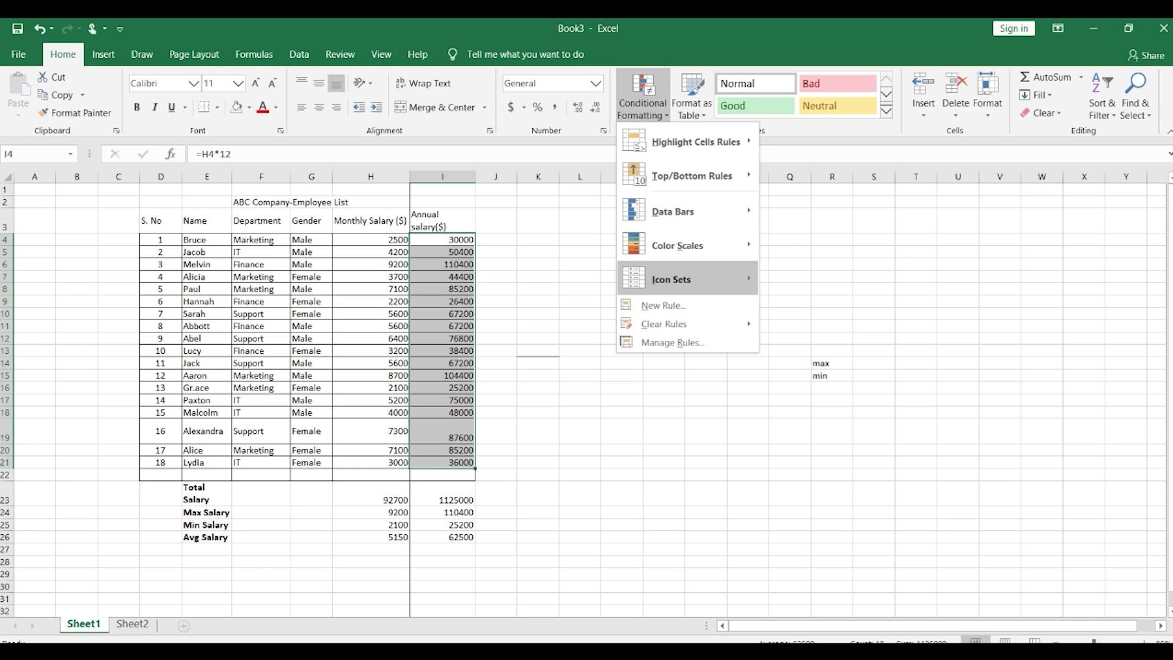
left_click(663, 304)
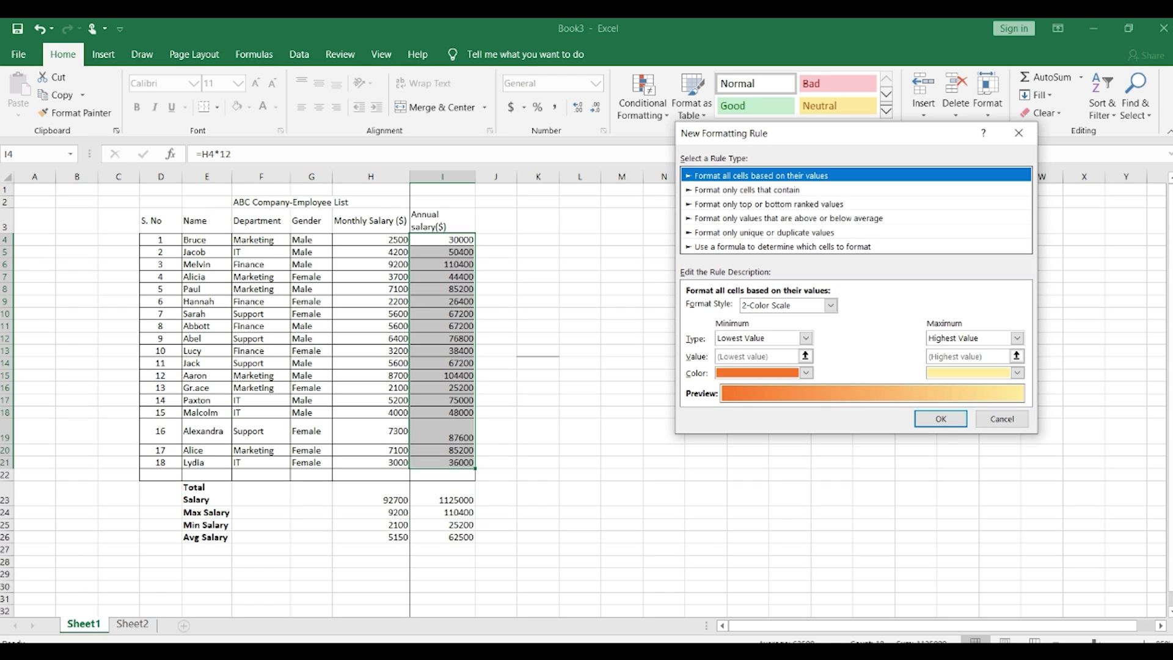
left_click(747, 189)
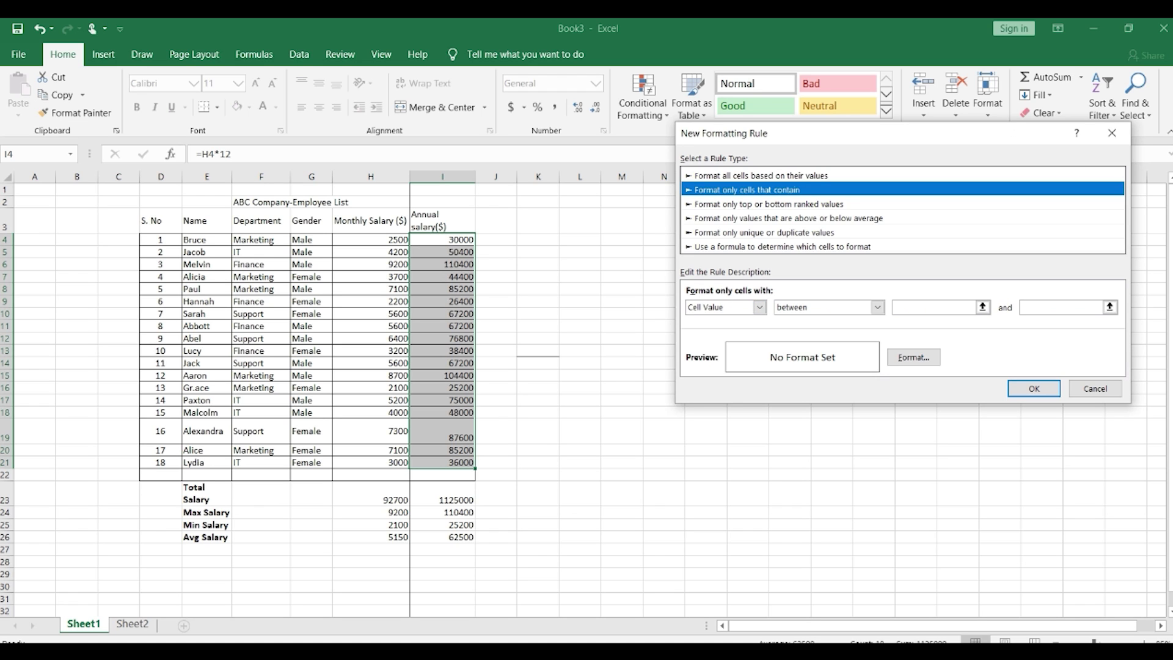
left_click(878, 308)
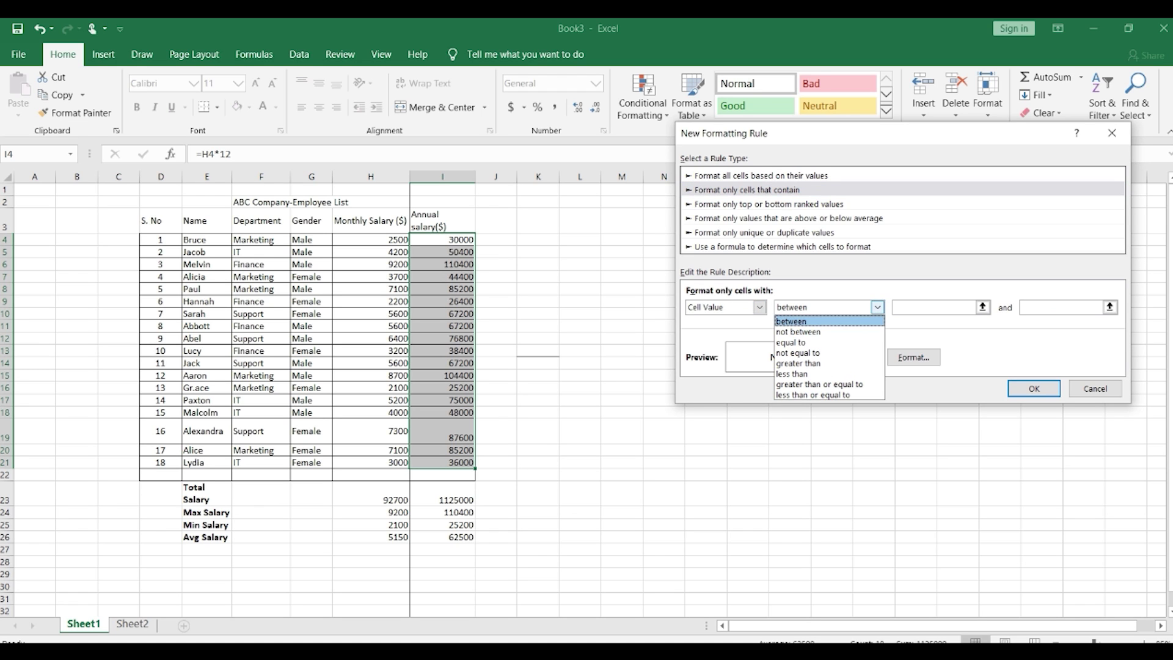
key("Down")
key("Down")
key("Return")
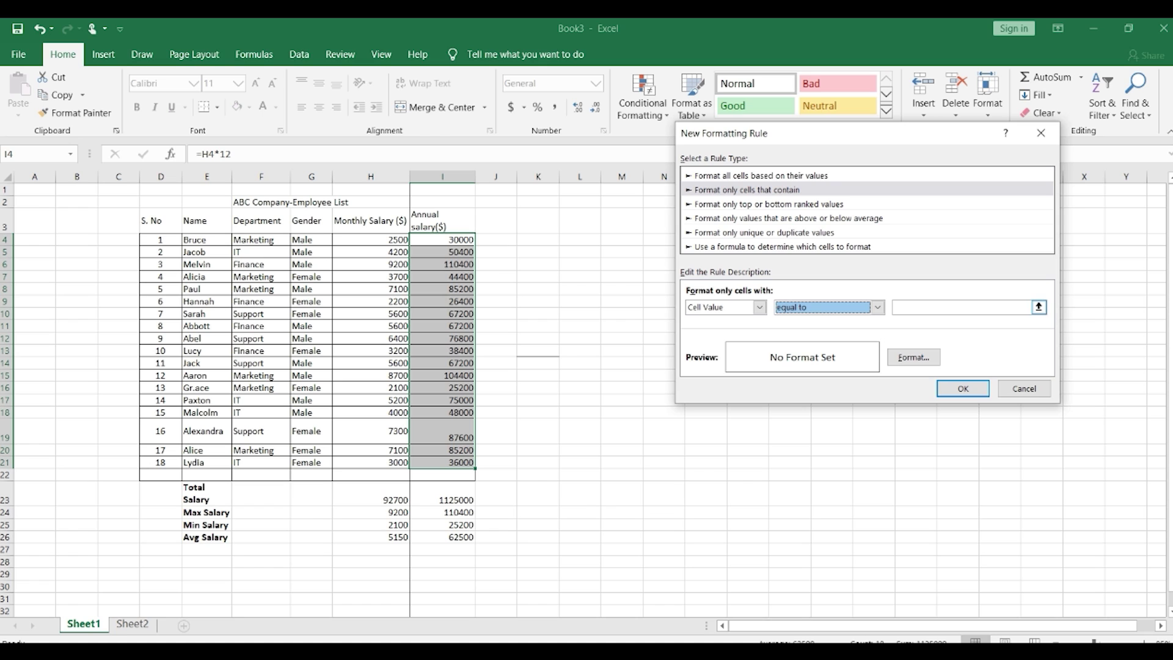
left_click(963, 307)
type("=")
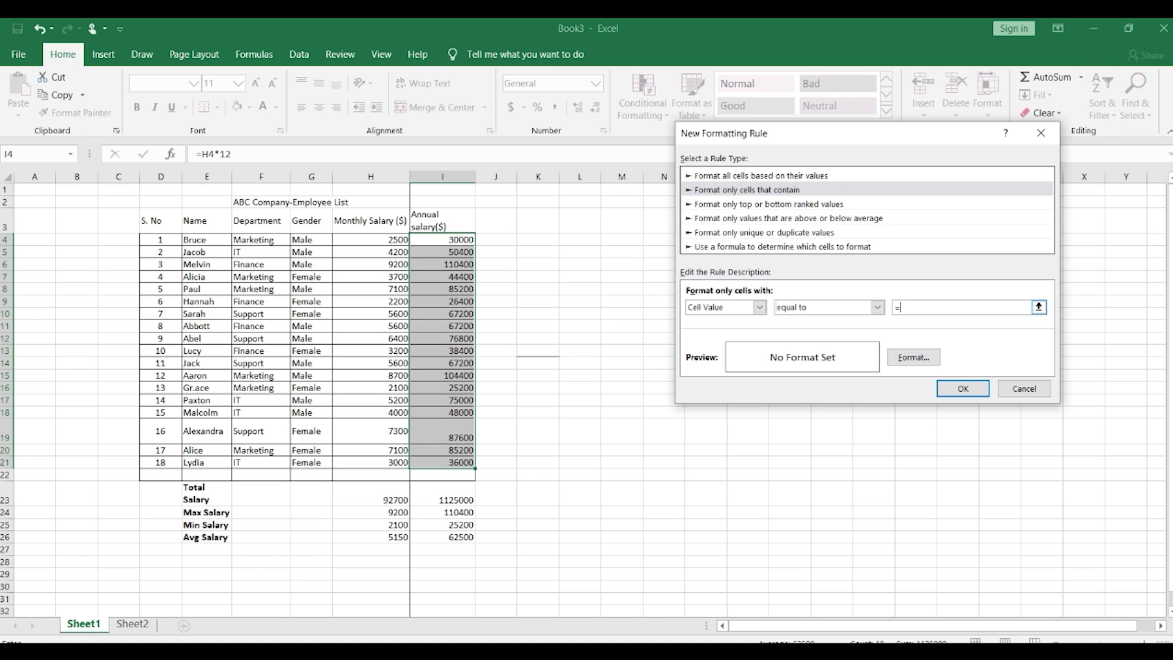
type("max(")
left_click_drag(443, 239, 470, 462)
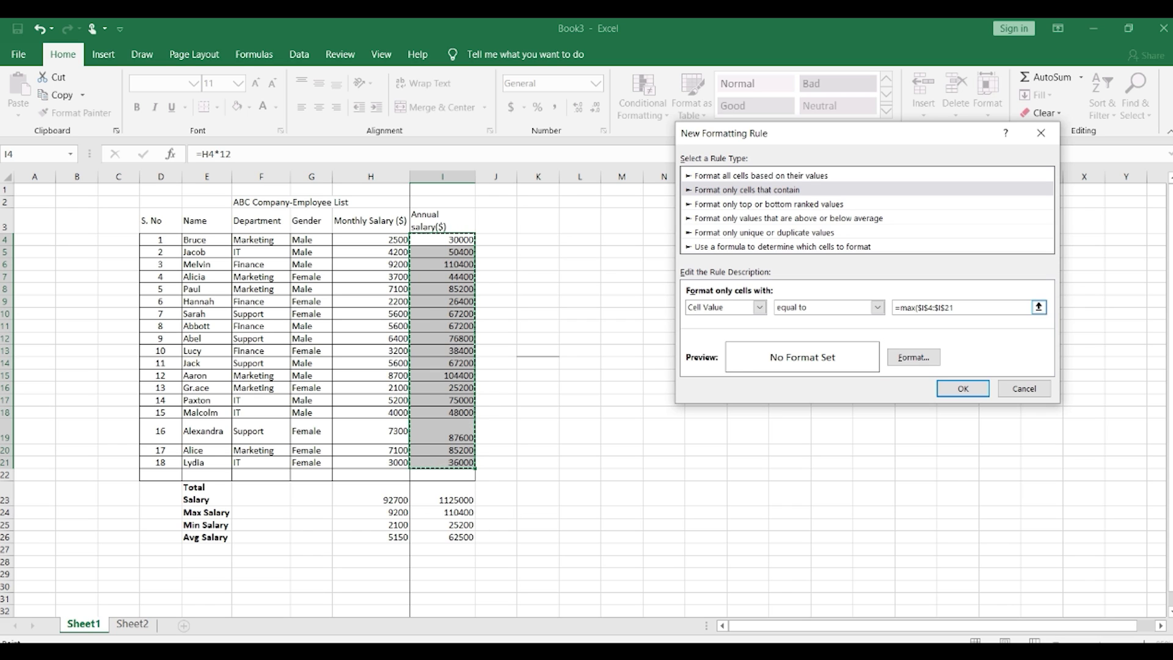
type(")")
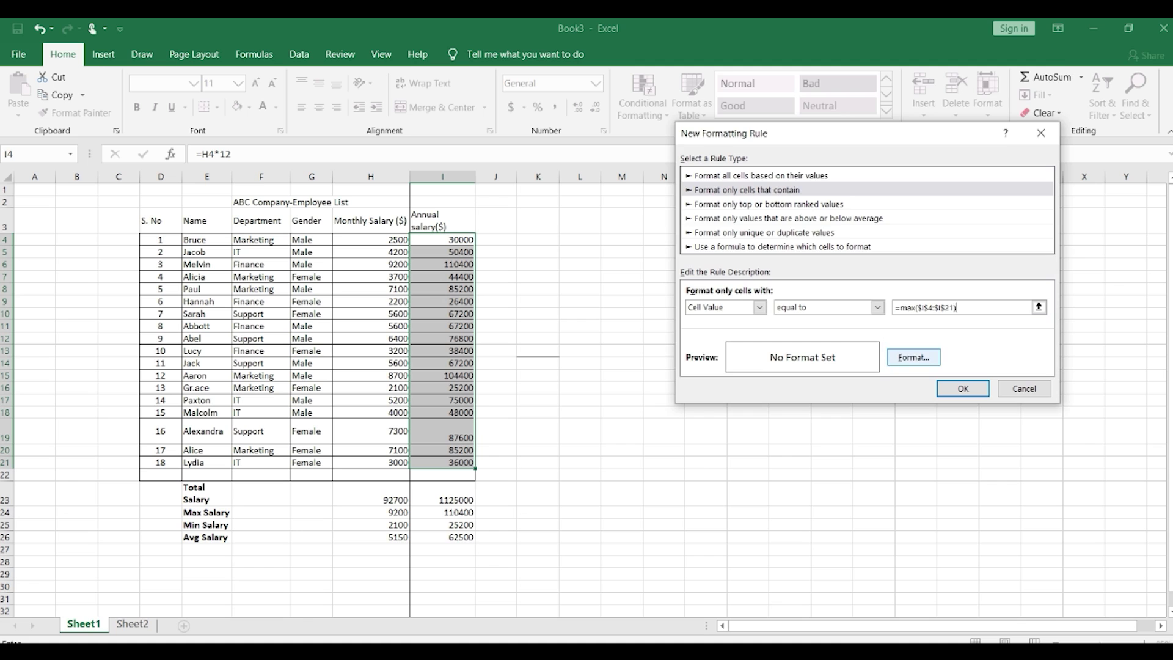
Step: Give the max rule a green fill and apply it
left_click(914, 357)
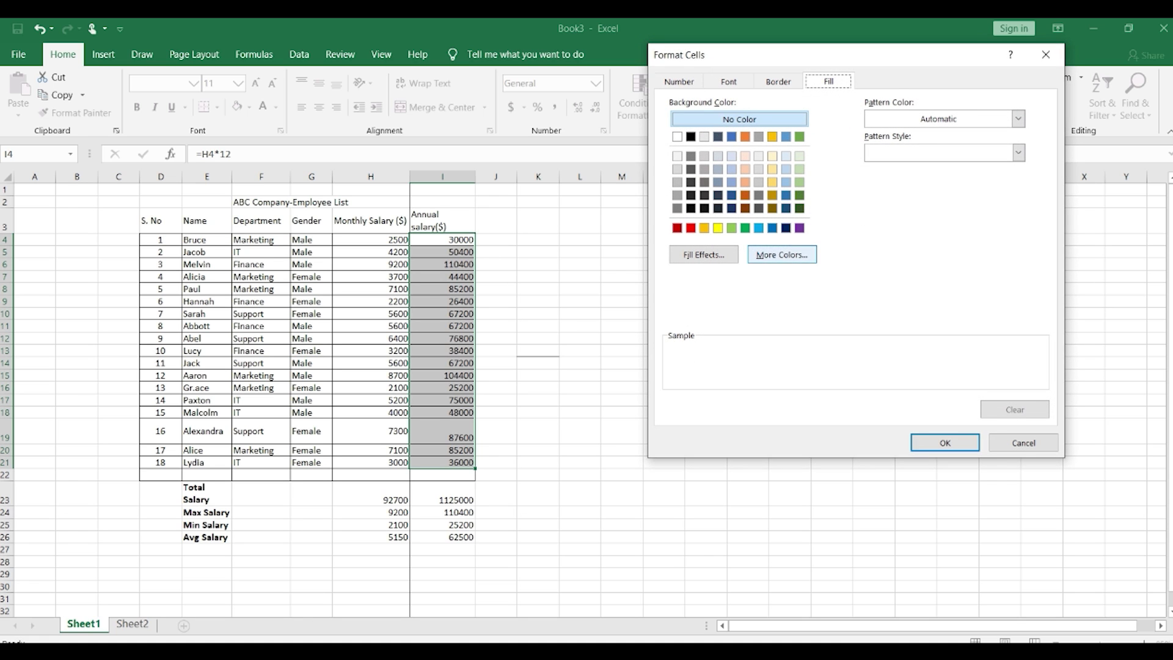
left_click(745, 228)
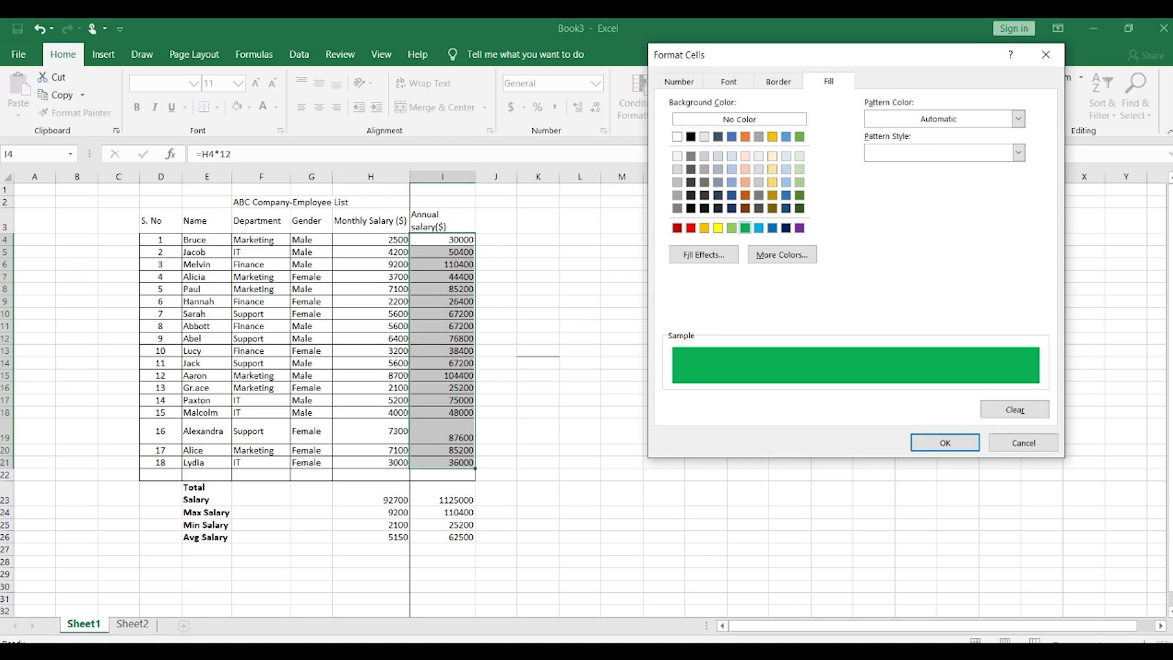
left_click(945, 442)
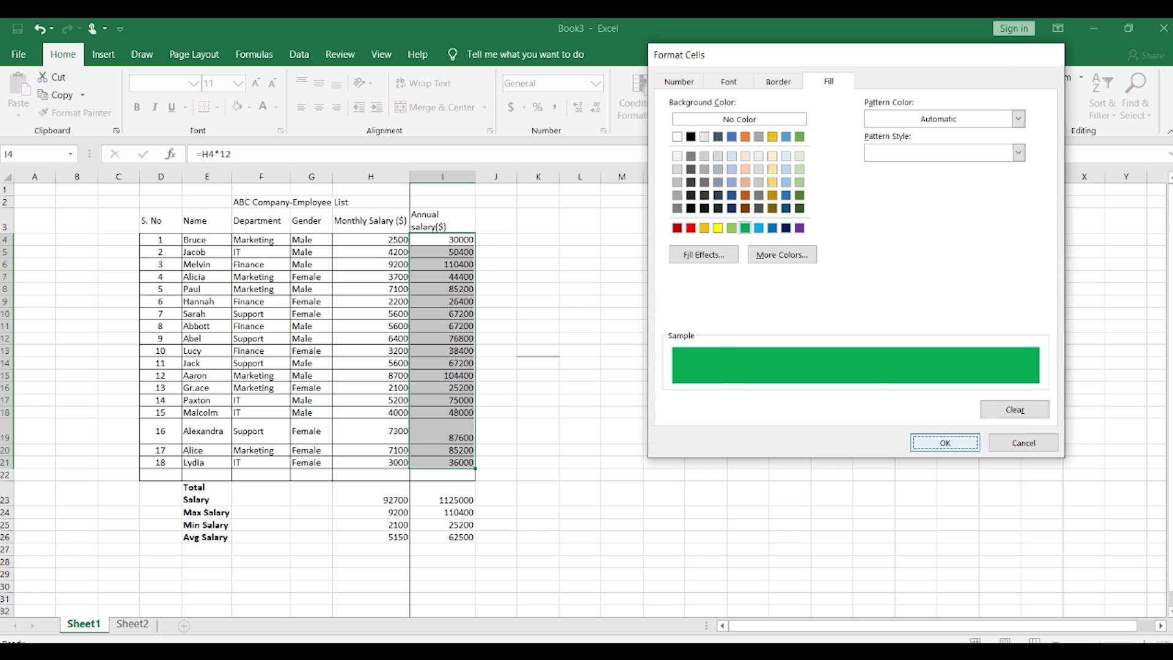
left_click(963, 388)
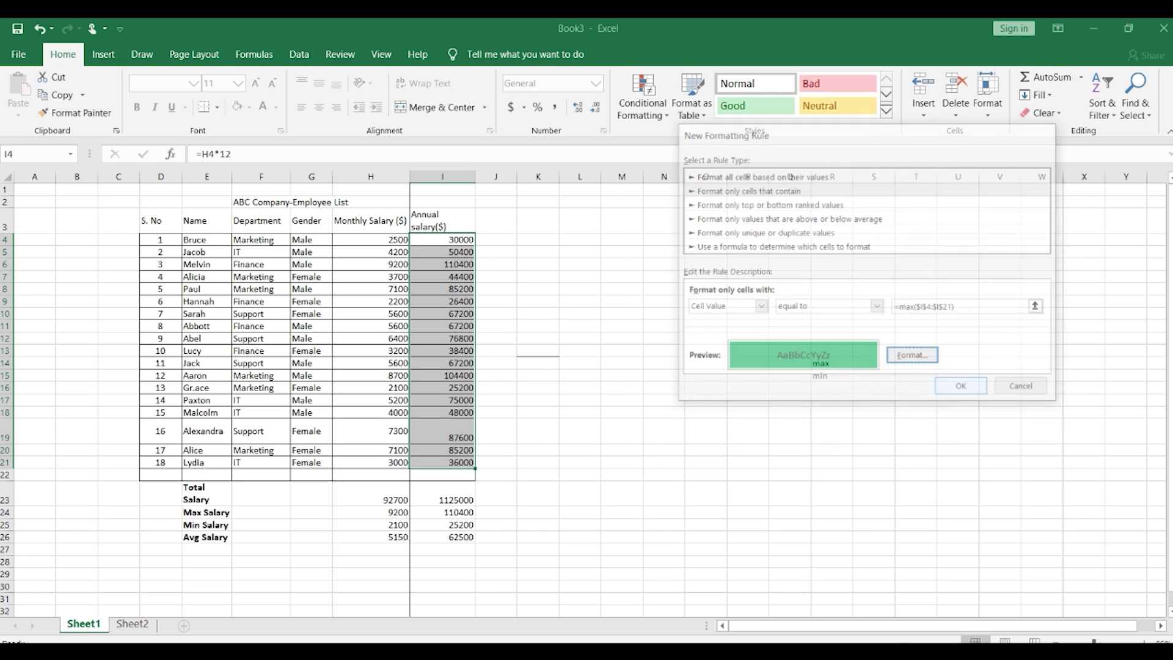
left_click(953, 388)
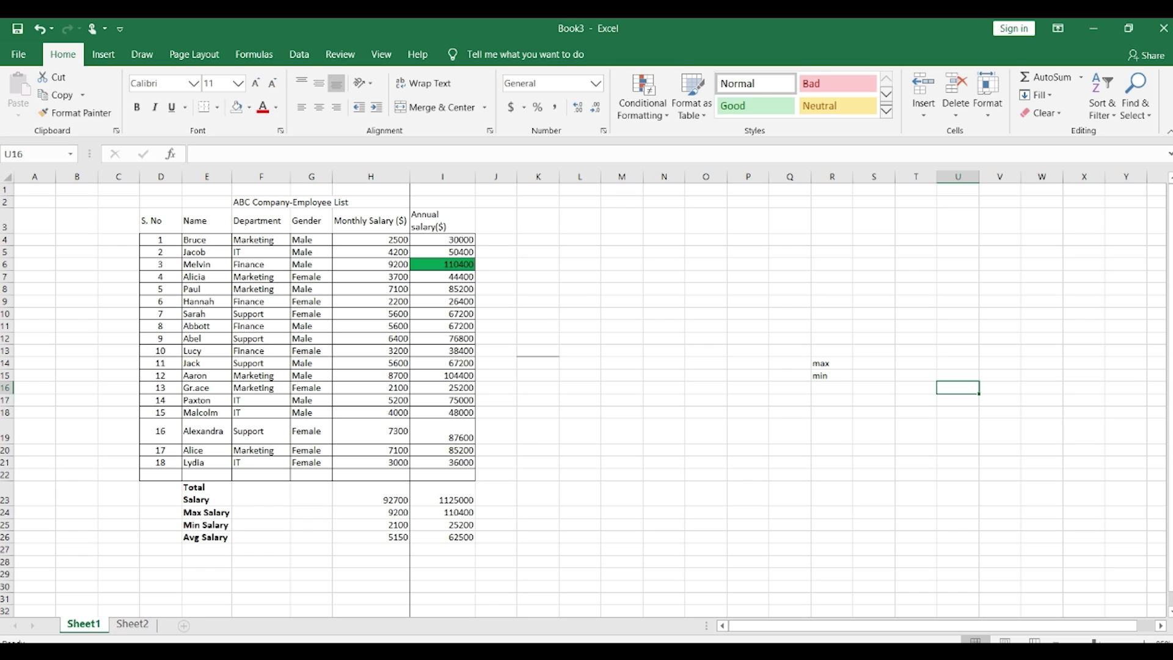
Step: Create a new rule on I4:I21 for cell values equal to =min($I$4:$I$21)
left_click(643, 98)
key("Escape")
left_click_drag(443, 240, 443, 462)
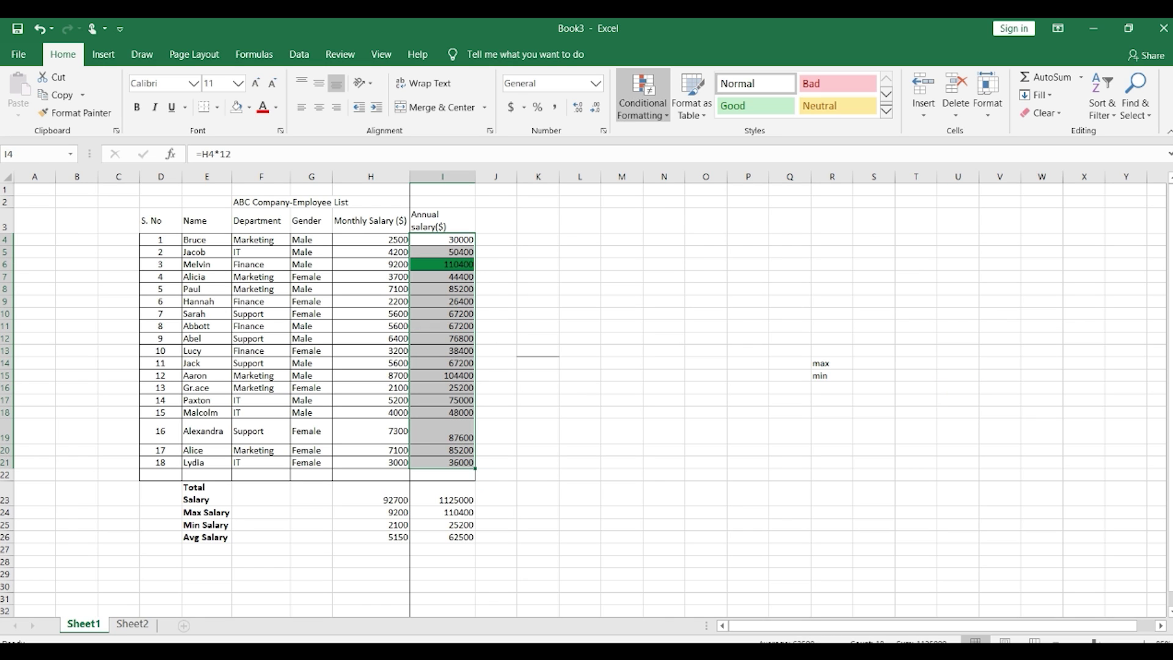
left_click(642, 98)
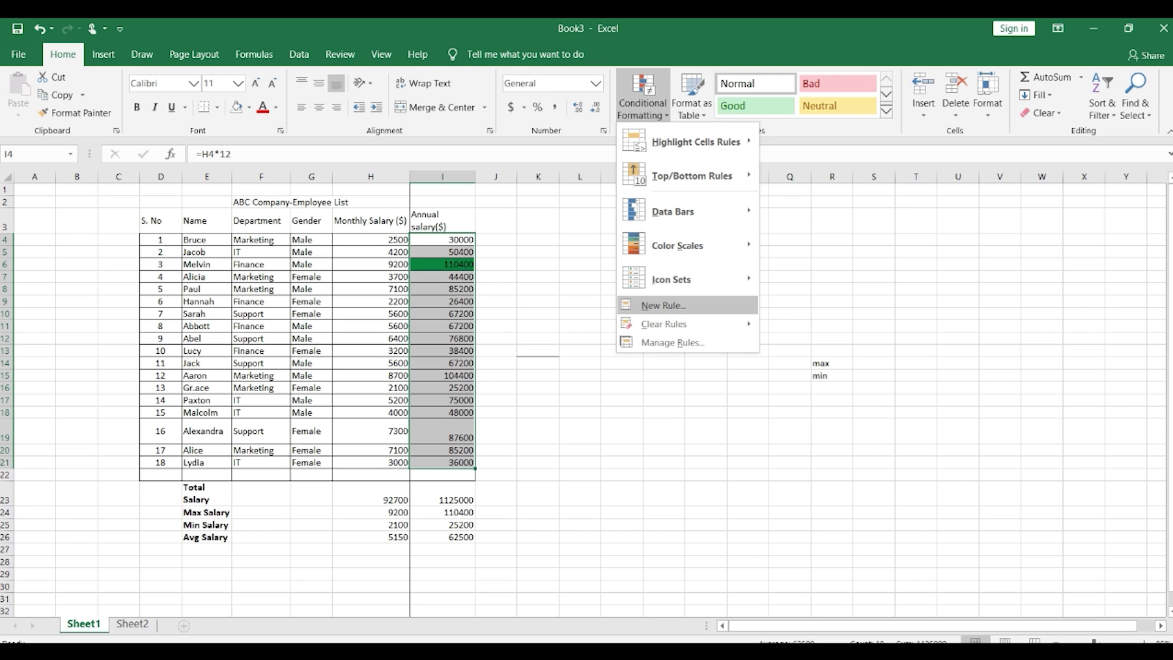
left_click(666, 306)
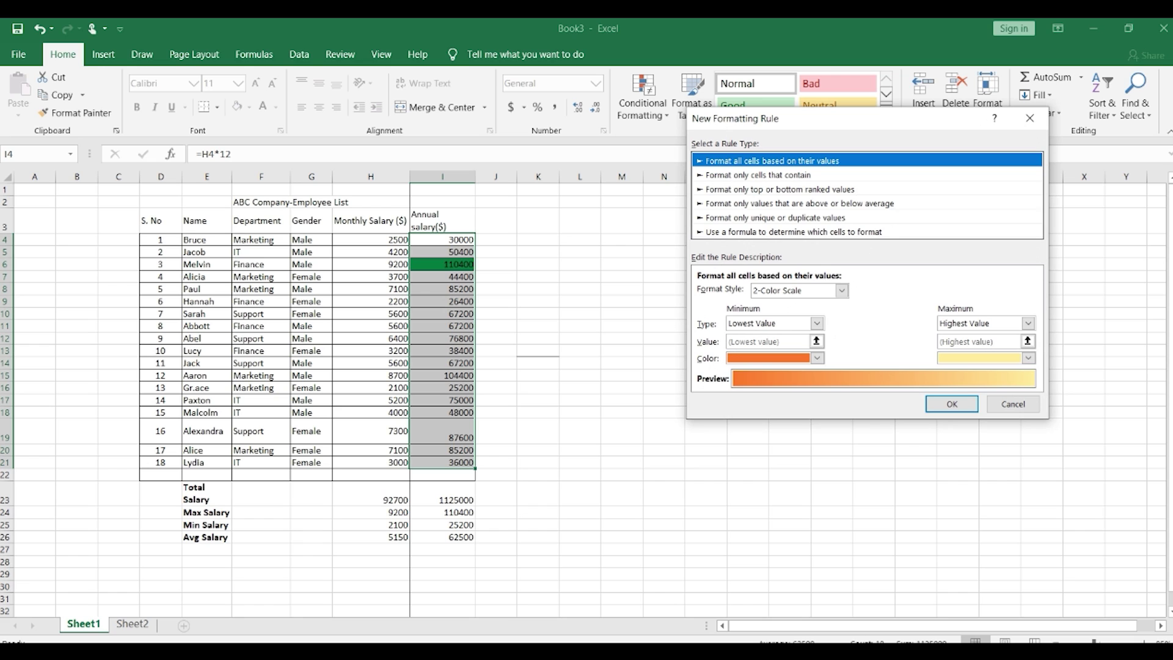
left_click(758, 175)
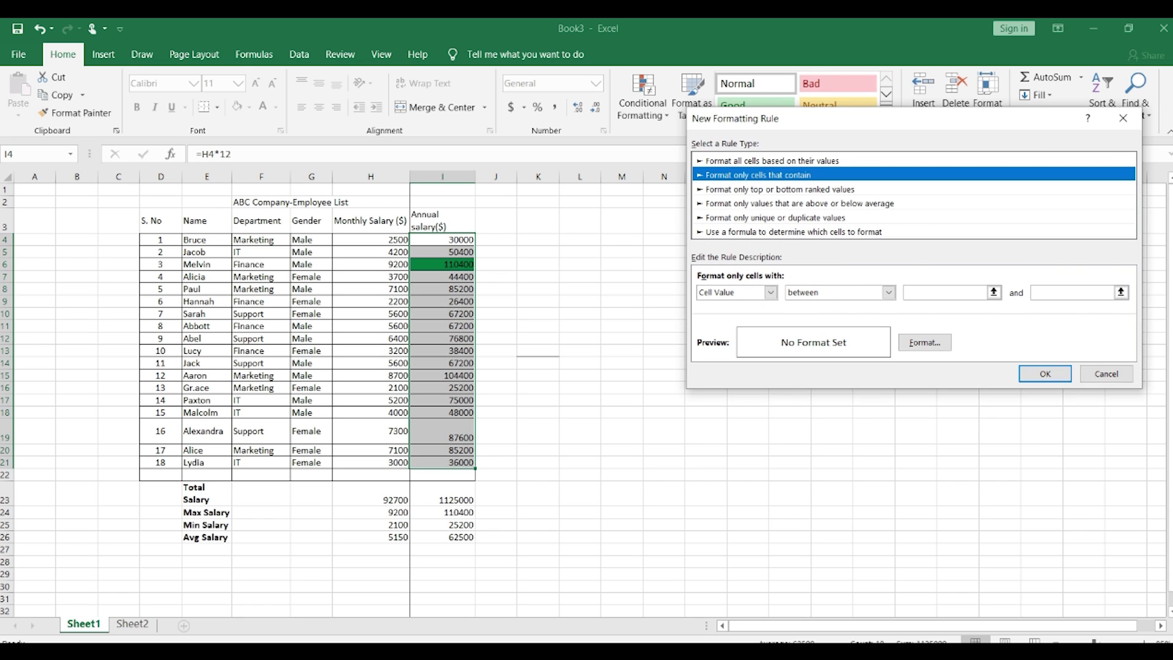
left_click(888, 293)
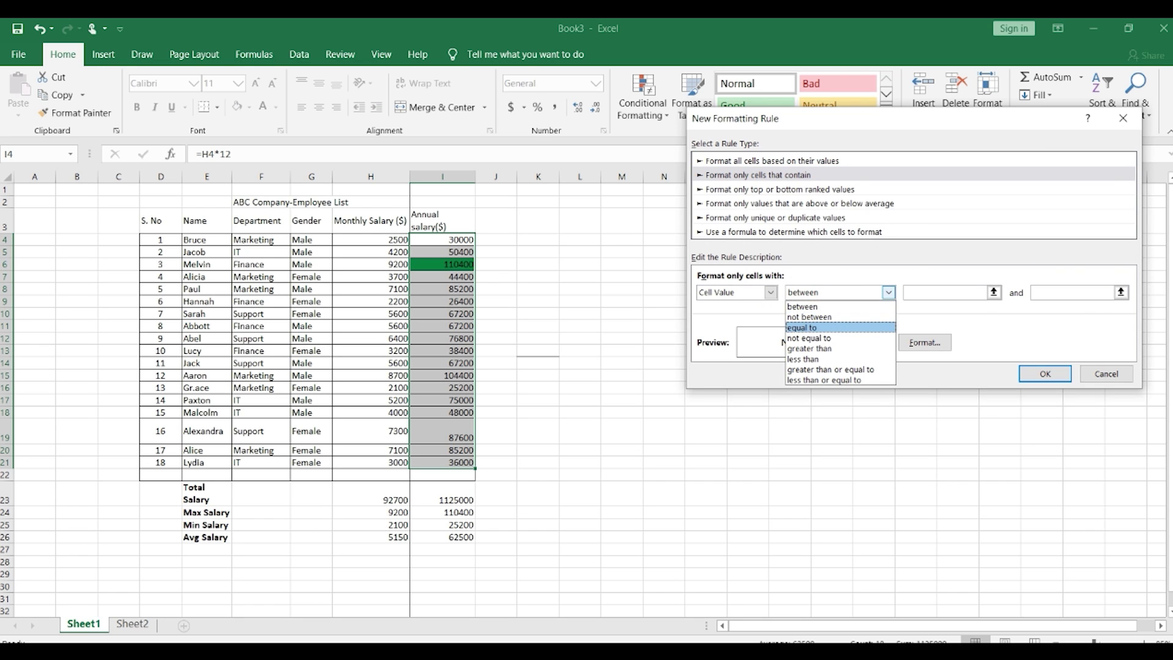
left_click(807, 327)
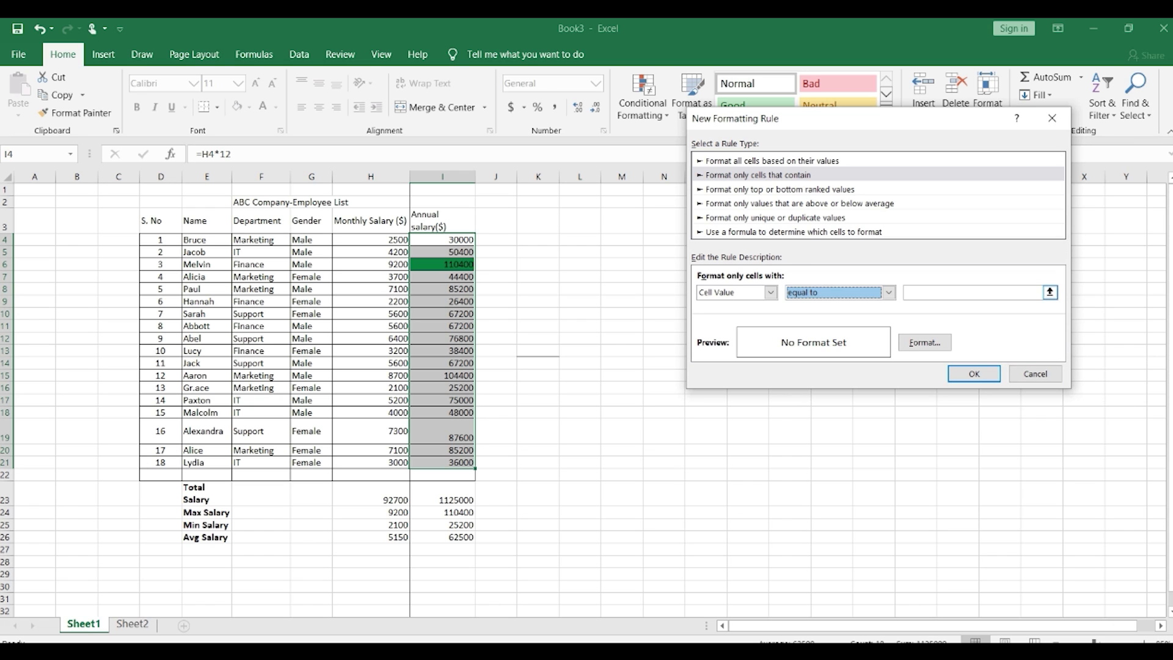
left_click(971, 292)
type("=")
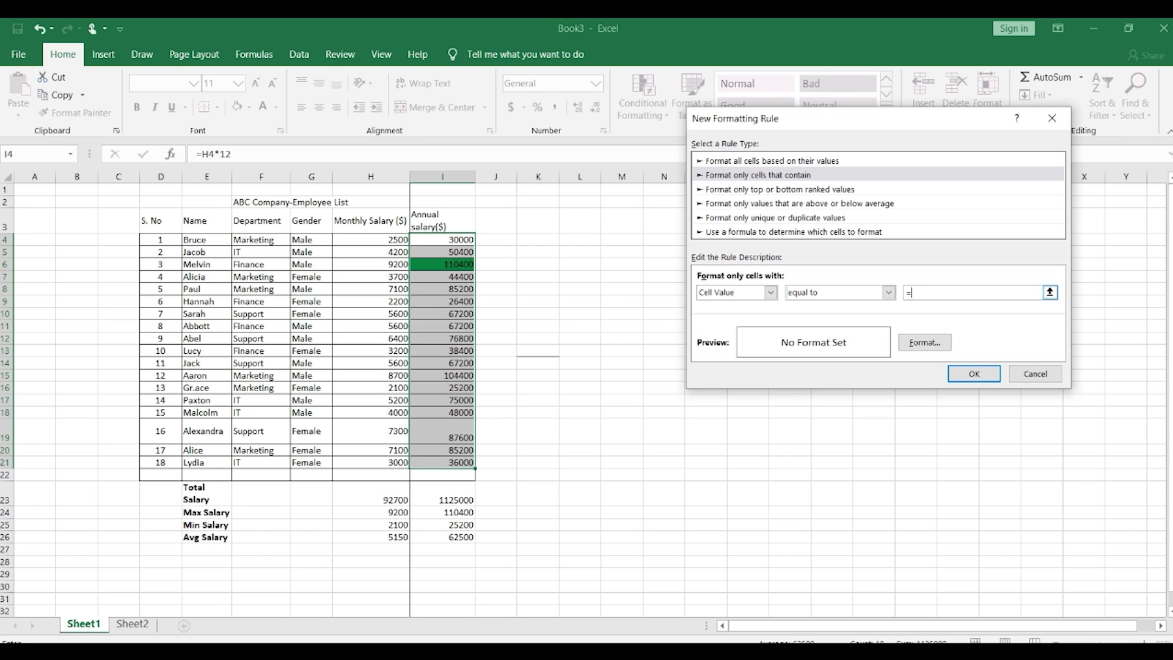
type("(")
type("min")
type("(")
left_click_drag(443, 239, 467, 463)
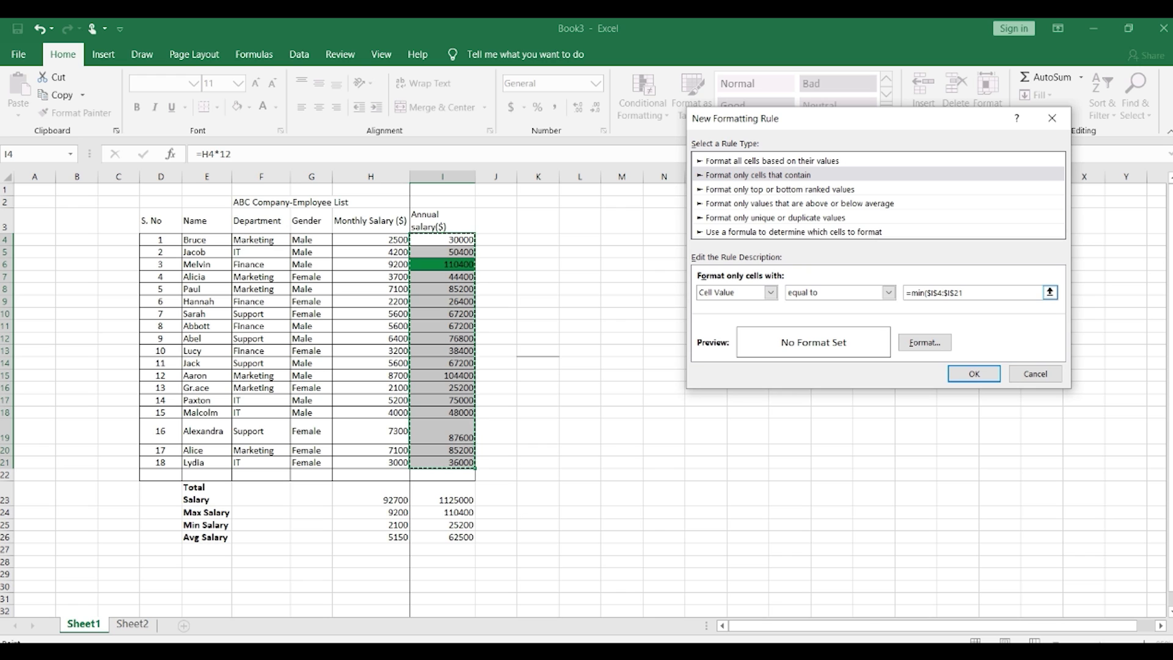
type(")")
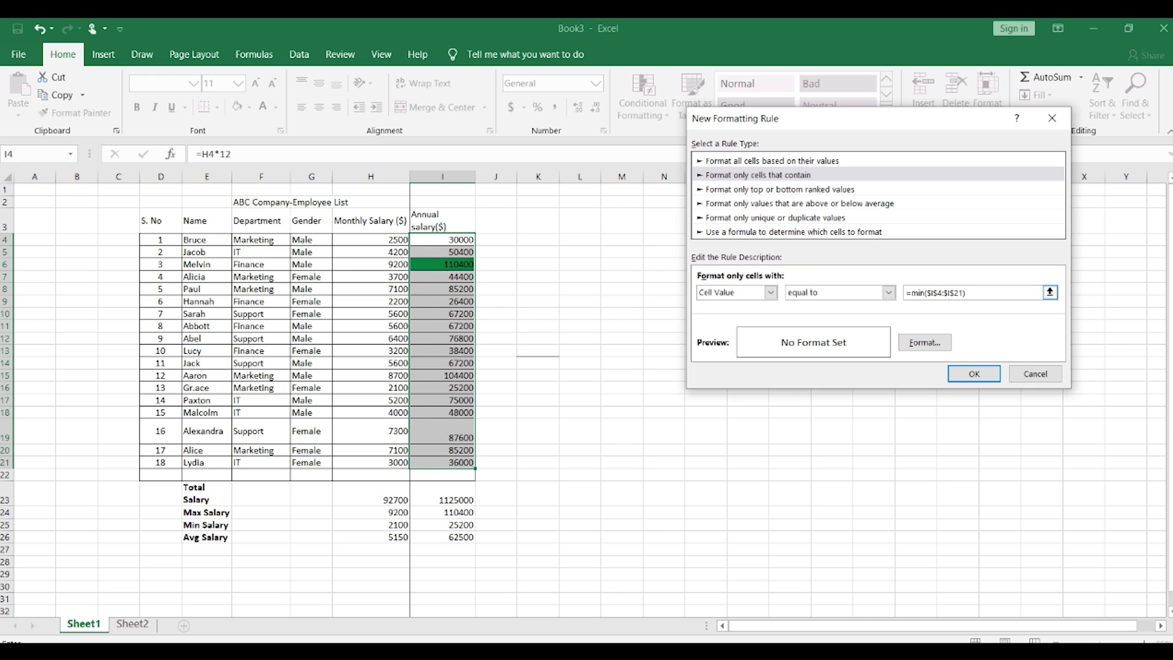
Step: Give the min rule a purple fill and apply it
left_click(925, 342)
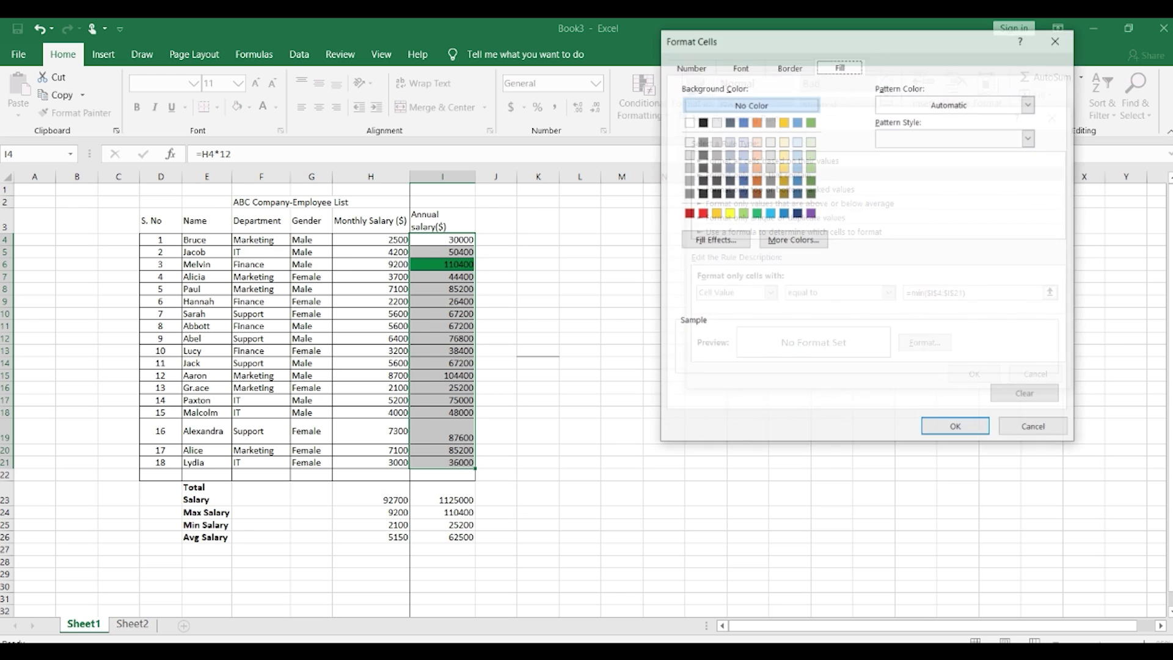
left_click(810, 213)
left_click(956, 428)
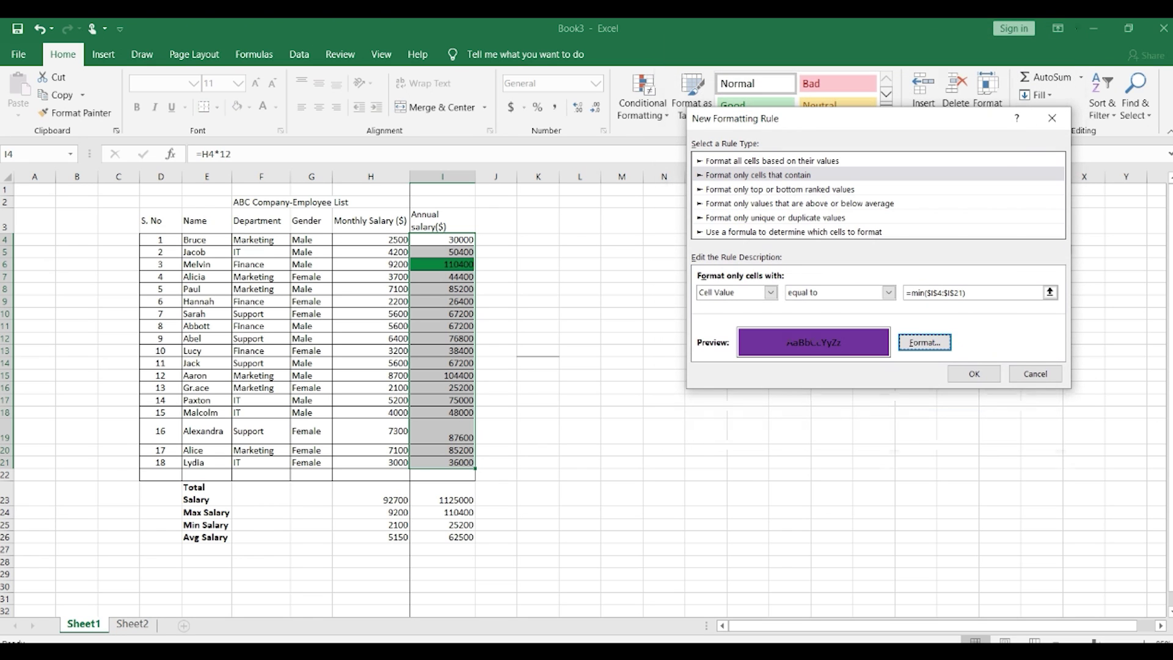
left_click(974, 373)
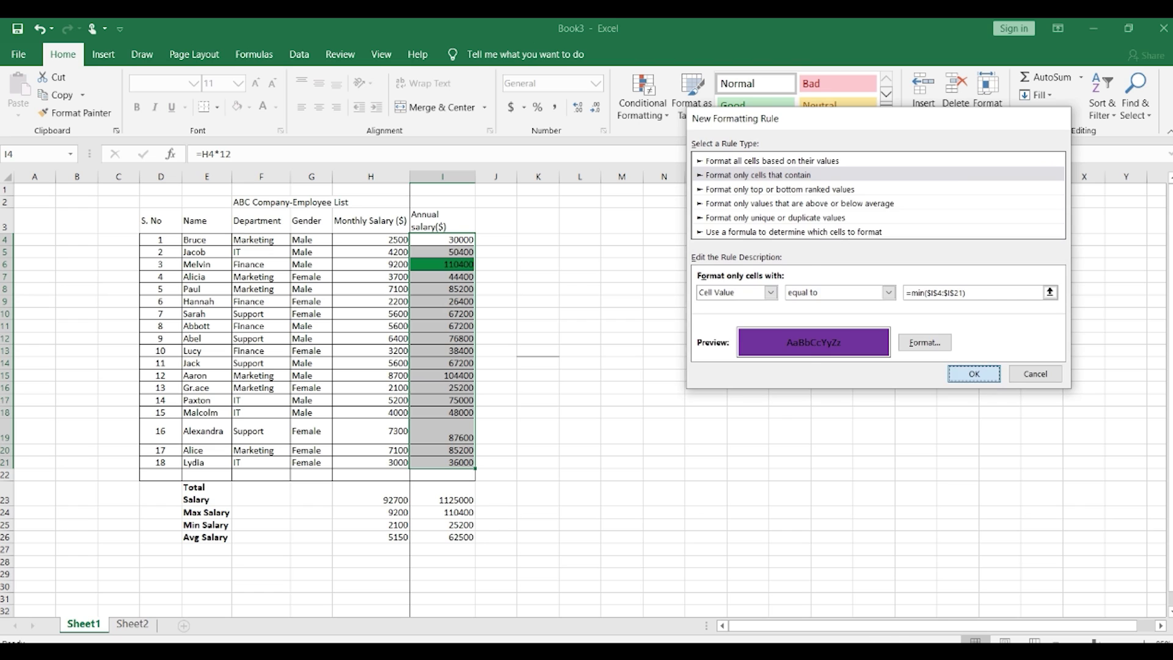
left_click(957, 375)
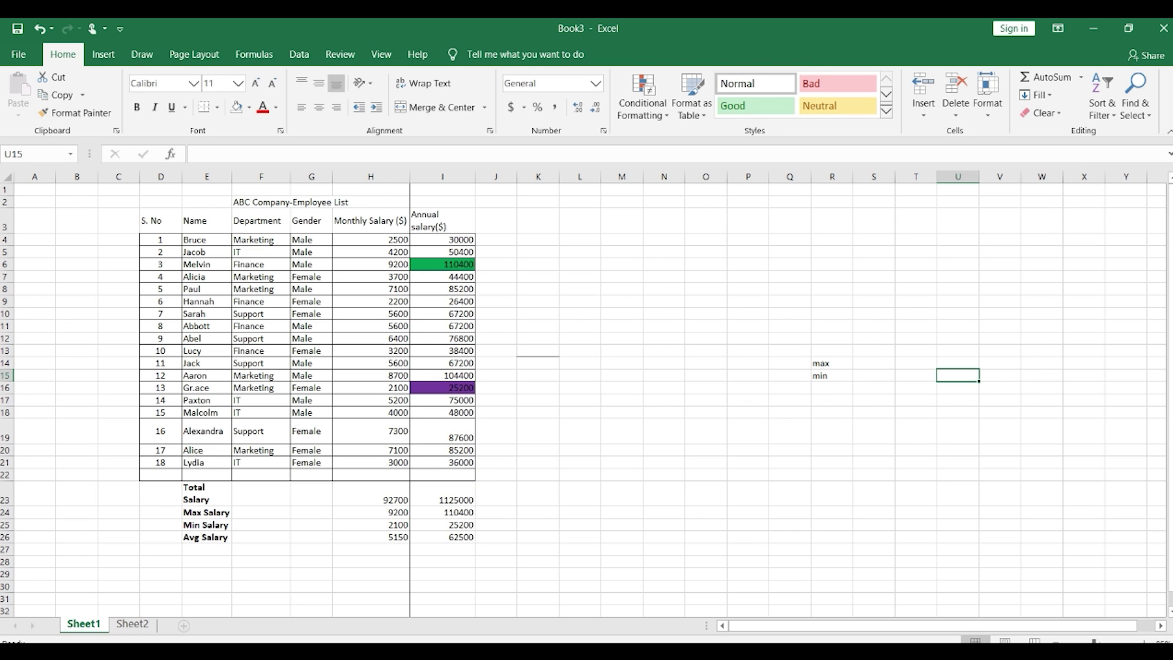